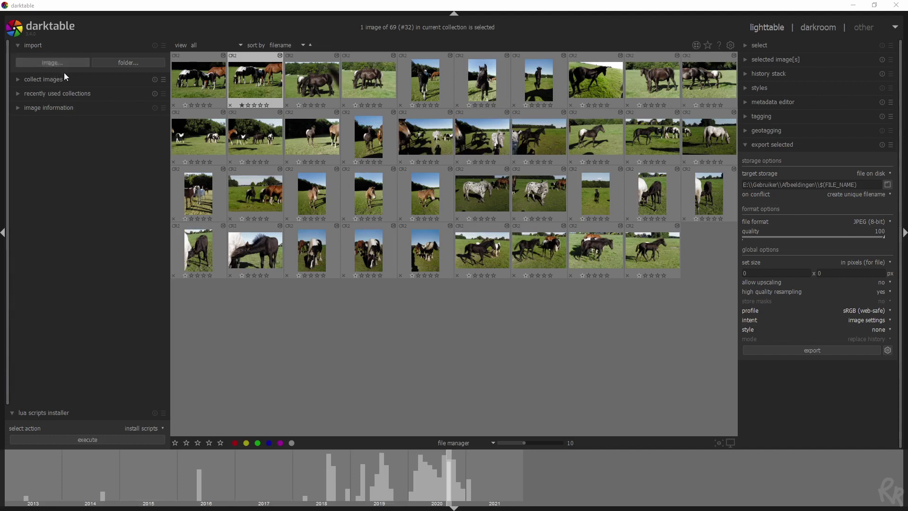
Import the photo folder 373___09 into the library and collapse the export settings.
click(128, 63)
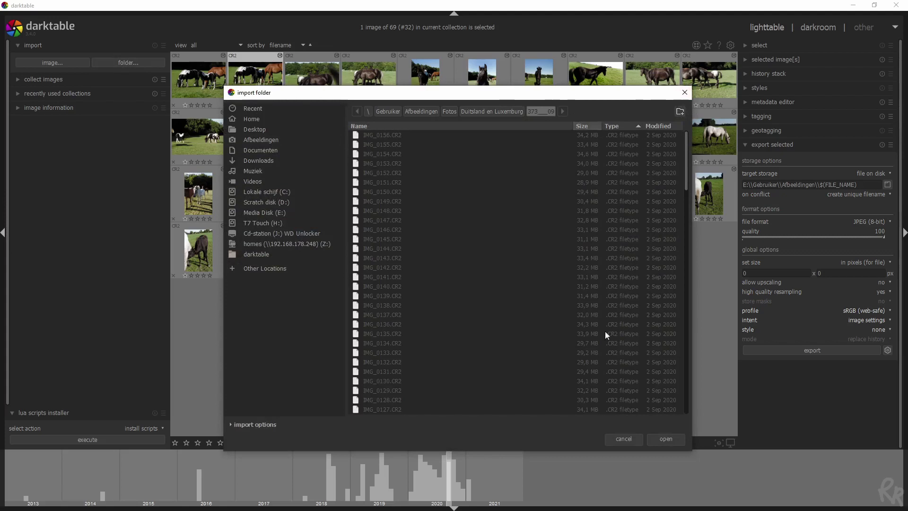
click(666, 440)
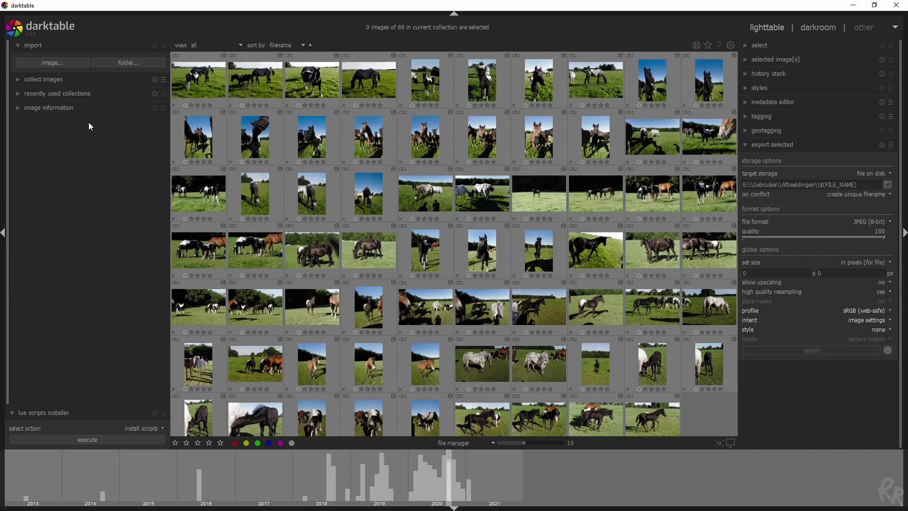
click(756, 145)
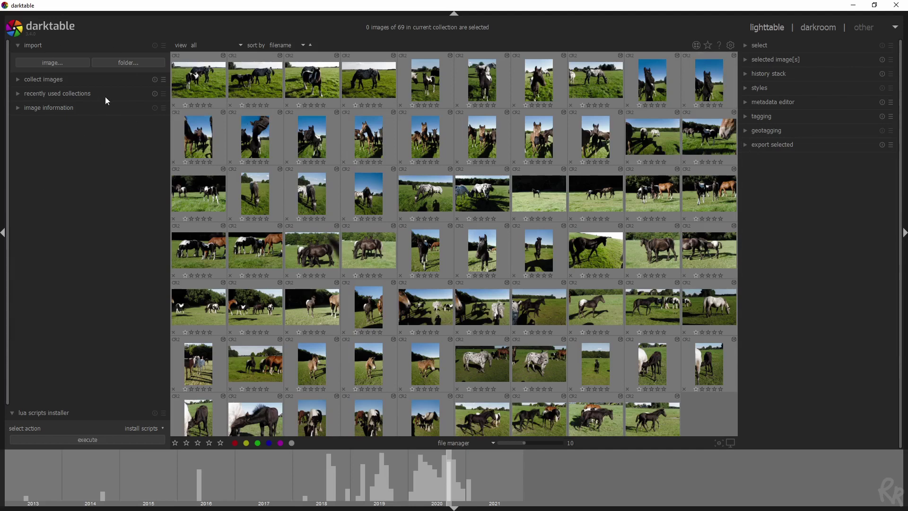
Select the third horse photo and review its image information, including filename, aperture and exposure.
click(315, 82)
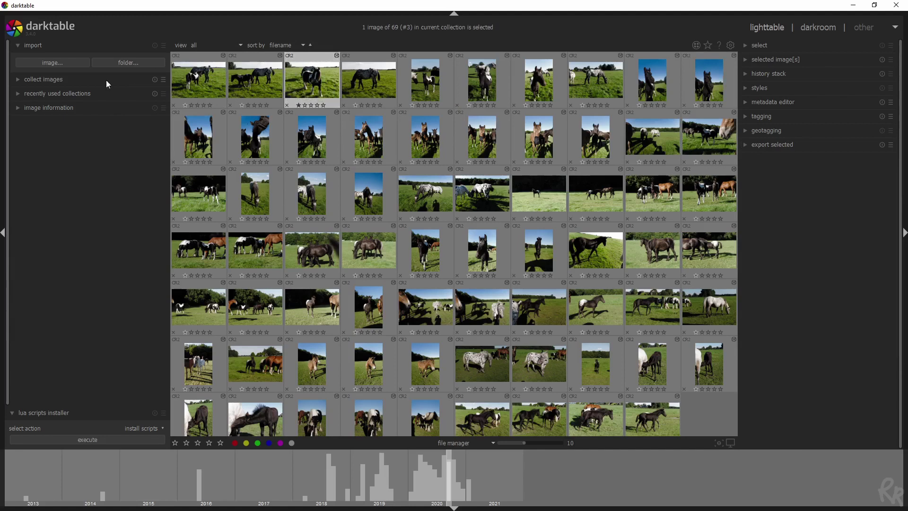
click(19, 108)
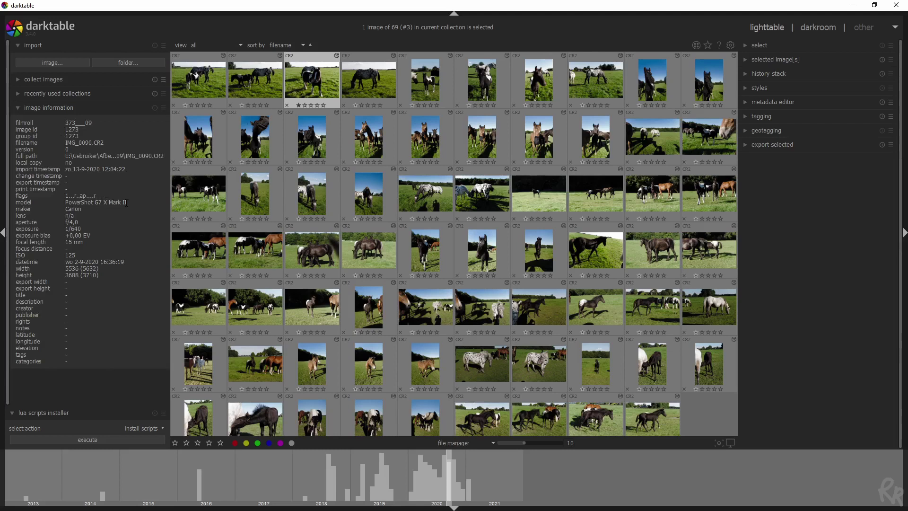
drag(70, 229, 83, 228)
click(75, 228)
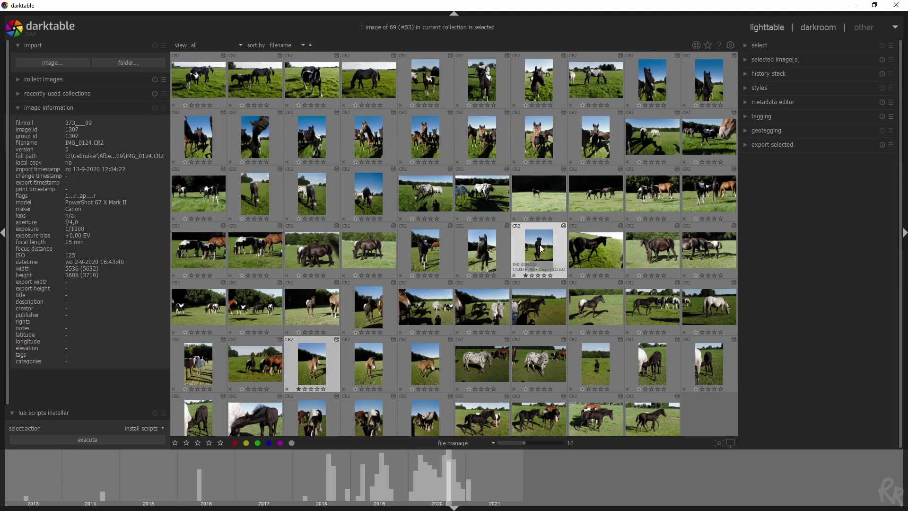
click(18, 109)
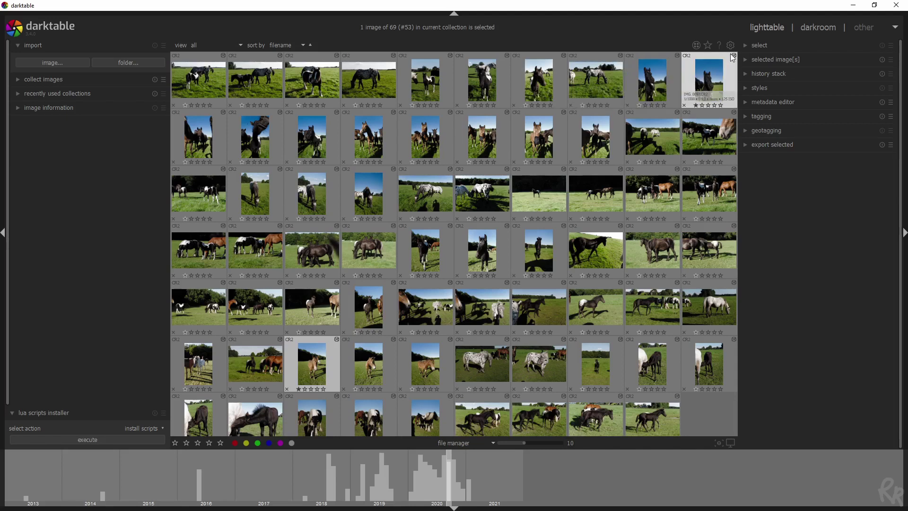
Set the overlays for size 1 thumbnails to permanent overlays.
click(707, 45)
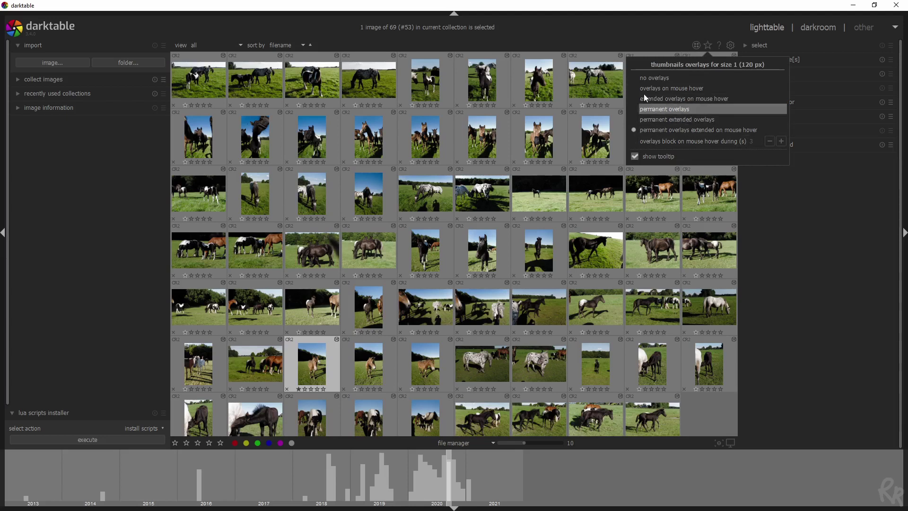
click(666, 109)
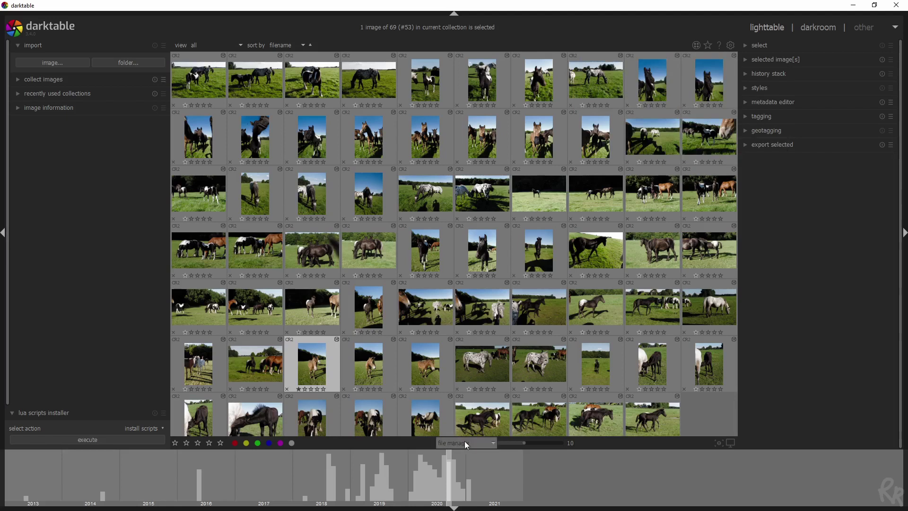
Enlarge the thumbnails to 5 per row and give this size permanent extended overlays.
drag(518, 443, 509, 444)
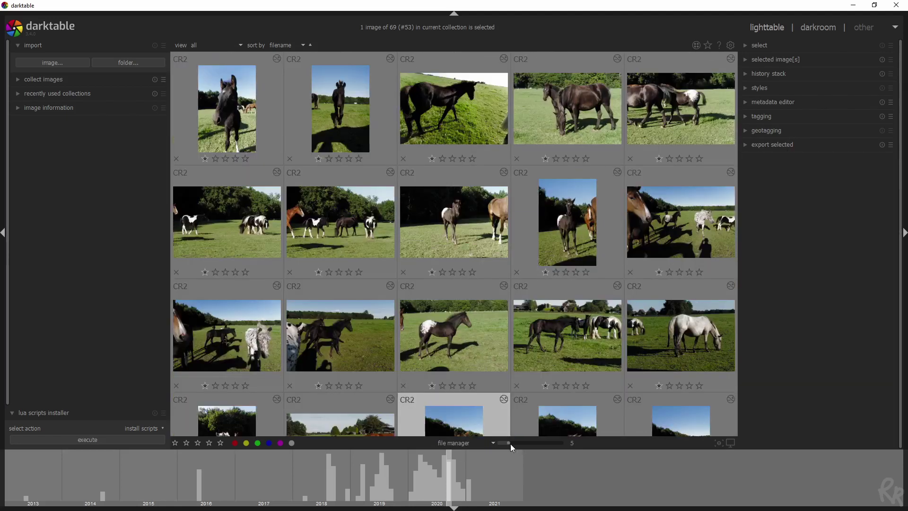
click(707, 45)
click(682, 119)
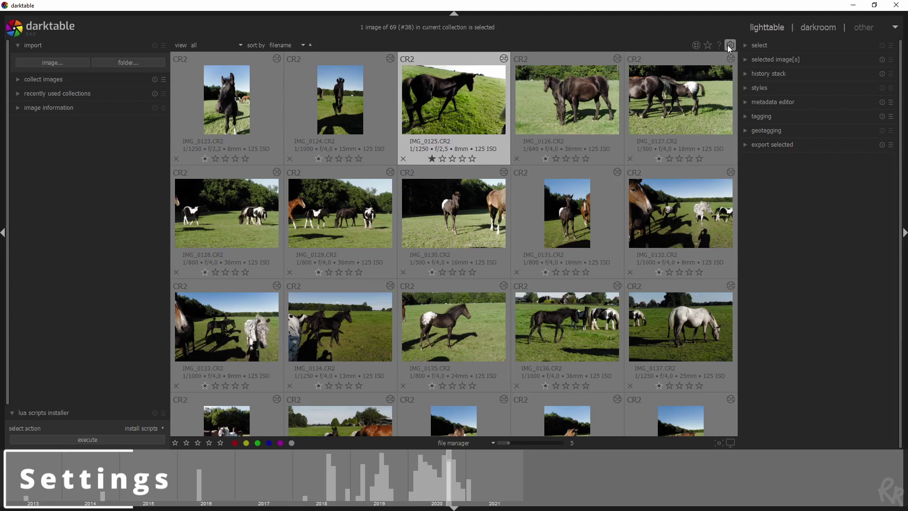
Open the general preferences and review the available themes and interface languages.
click(729, 45)
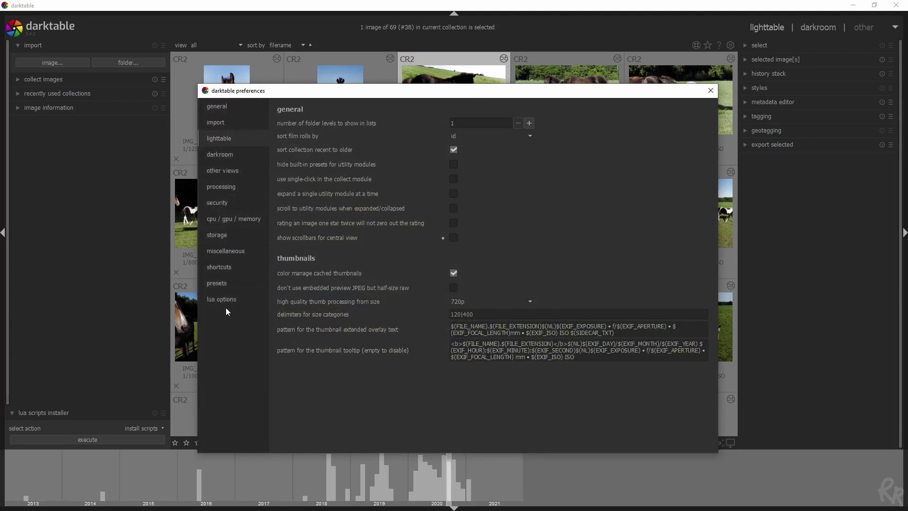
click(236, 105)
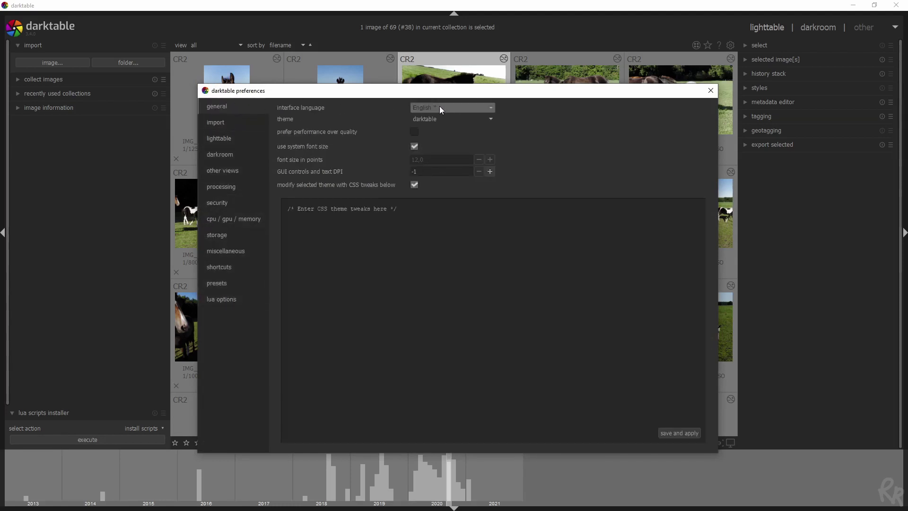
click(468, 119)
click(537, 122)
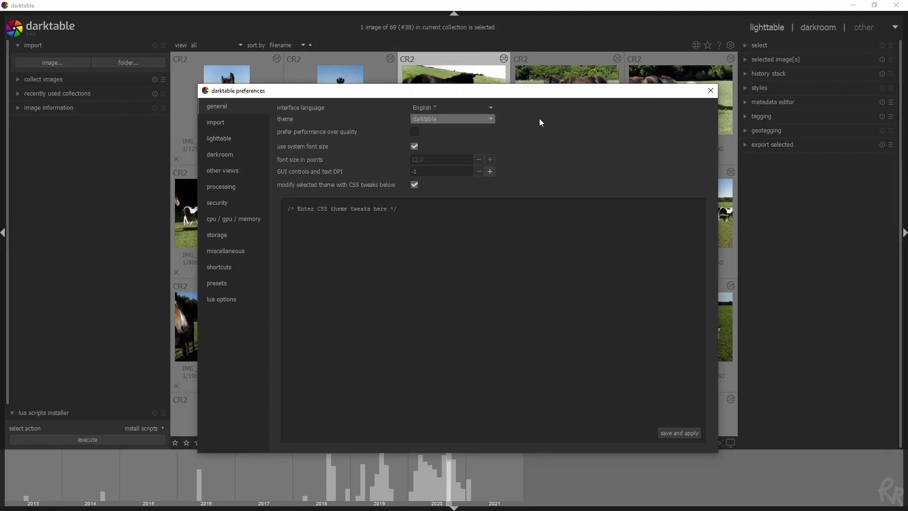
click(469, 109)
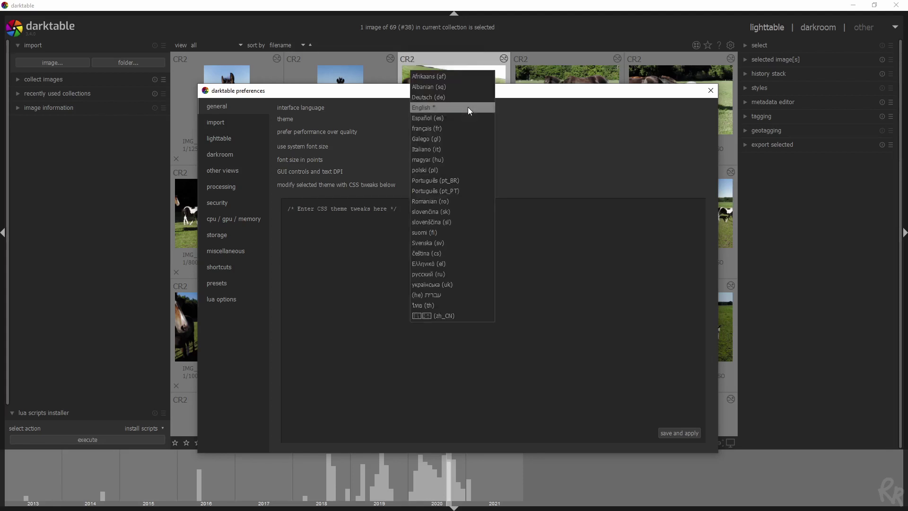
click(547, 125)
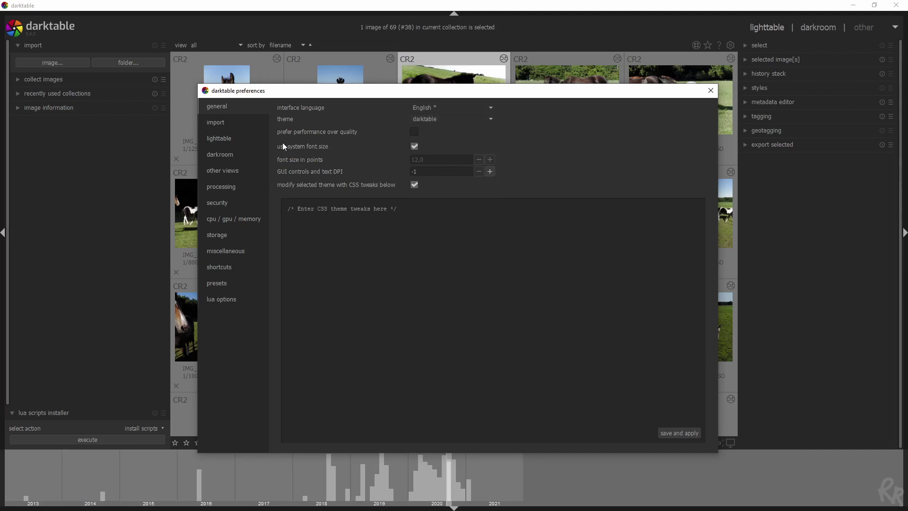
In the processing preferences, set the auto-applied pixel workflow default to scene-referred.
click(210, 187)
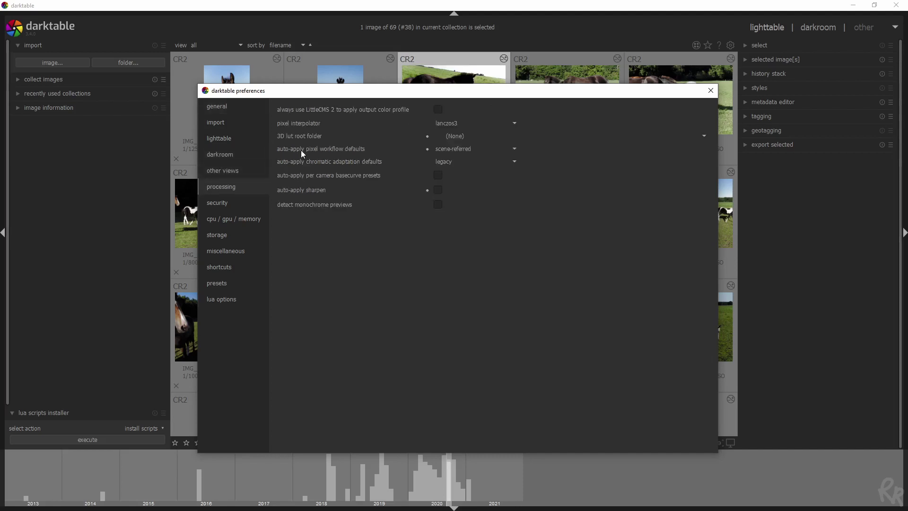
click(495, 150)
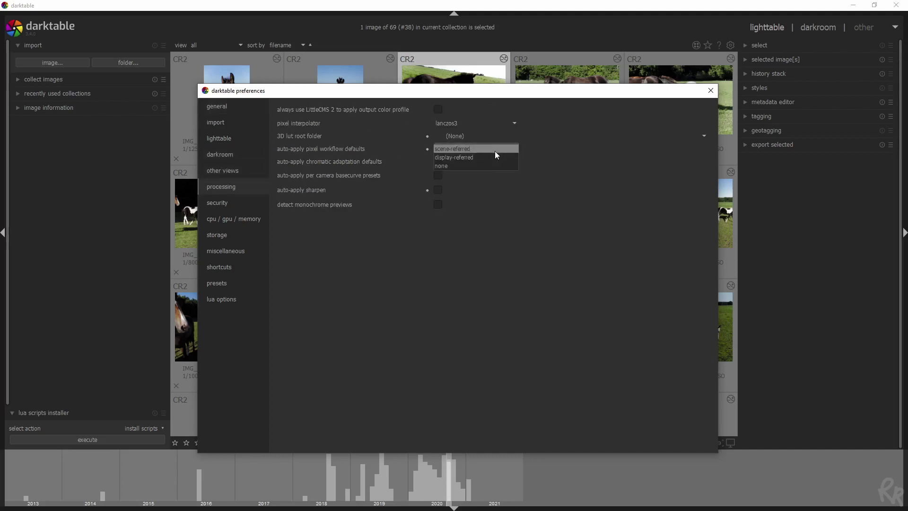
click(468, 151)
Review the global keyboard shortcuts in the preferences and close the preferences.
click(224, 266)
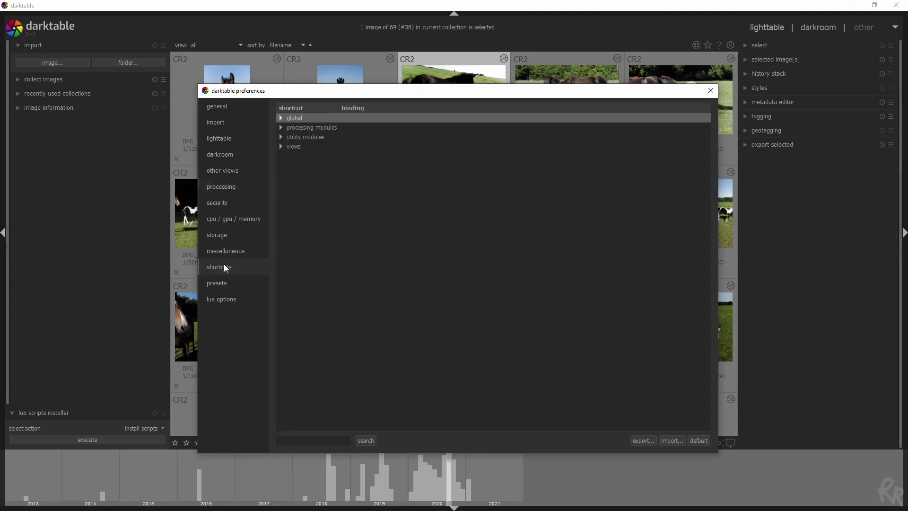
click(281, 118)
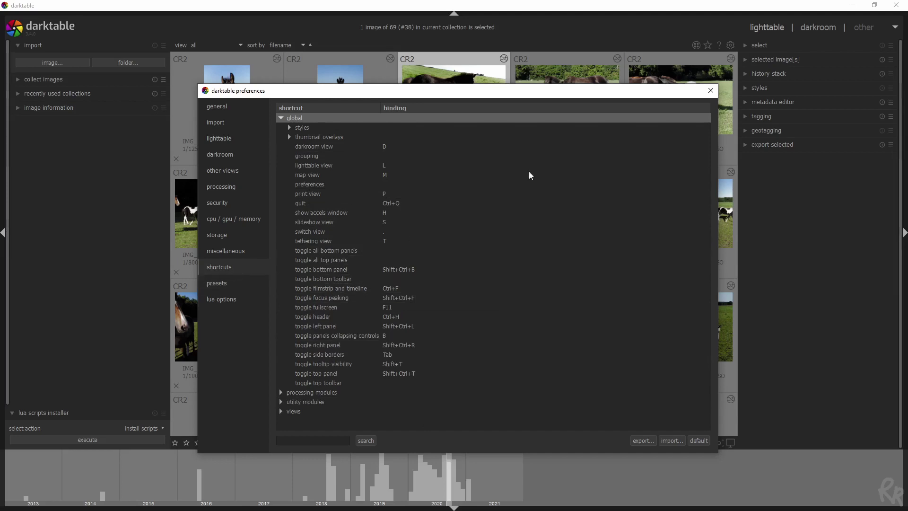
click(711, 91)
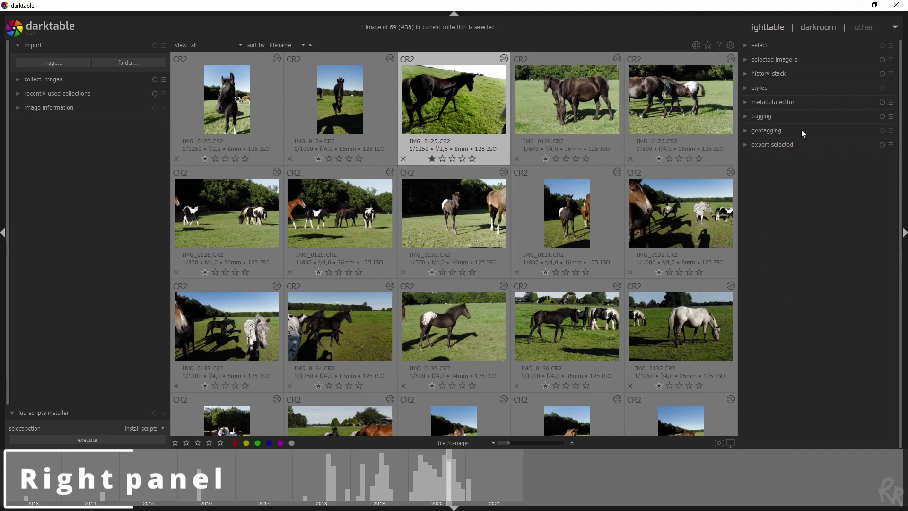
Select all images in the collection and clear the selection again.
click(743, 43)
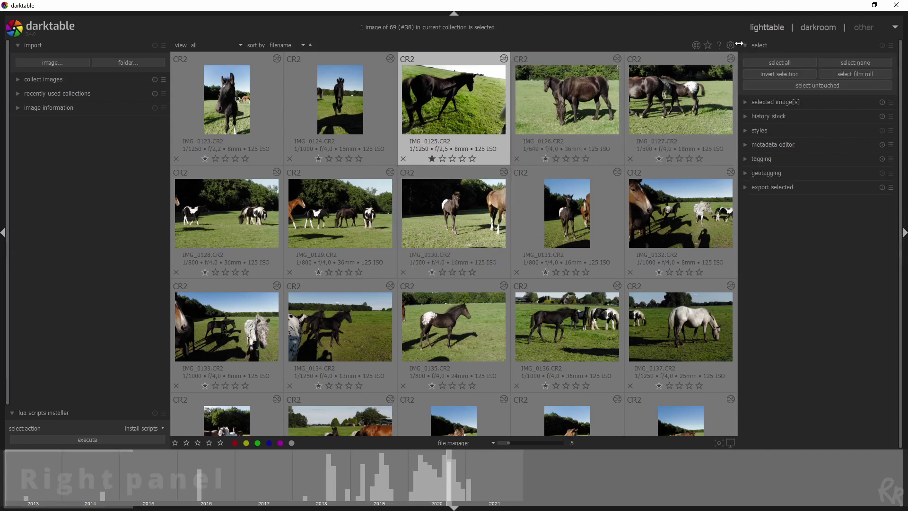
click(789, 64)
click(848, 64)
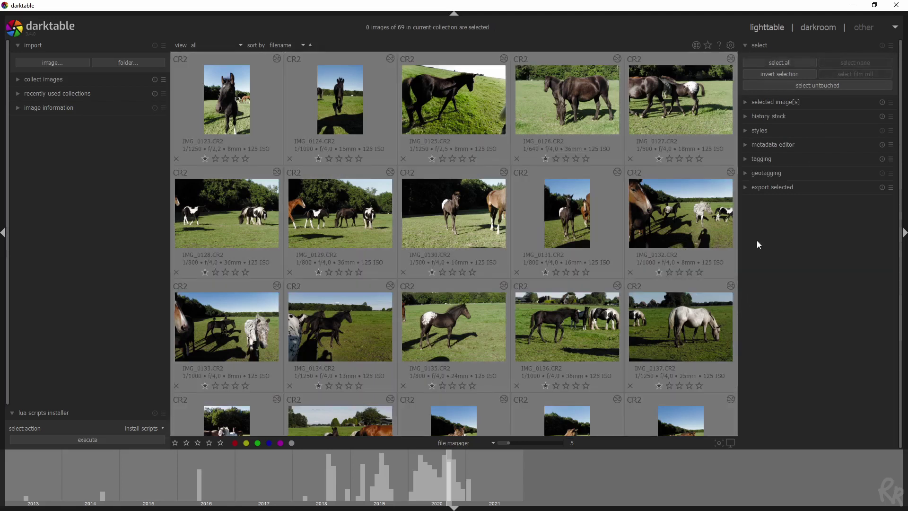
Invert the empty selection twice, clearing it each time, and collapse the select module.
click(779, 74)
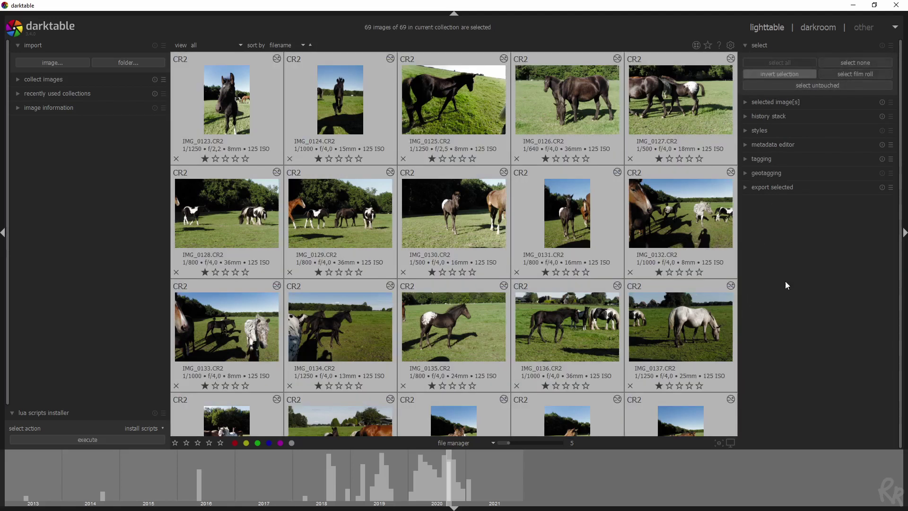
click(836, 63)
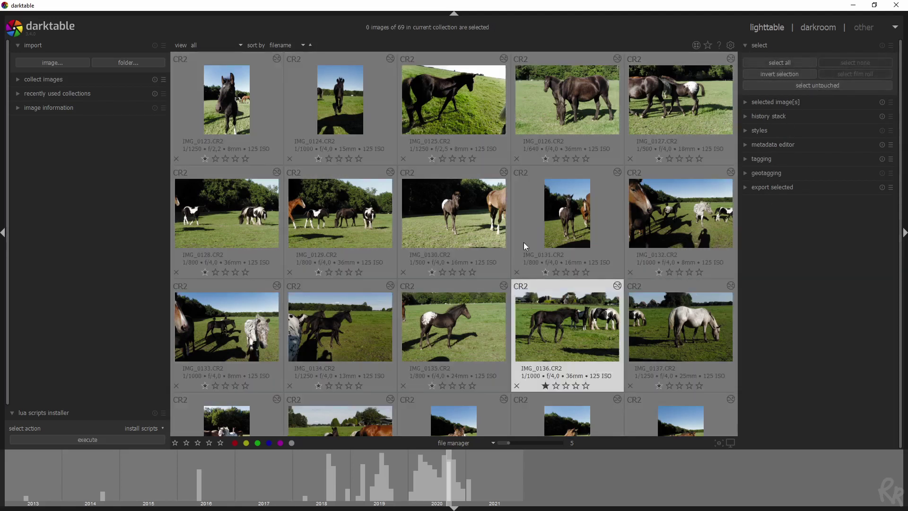
click(793, 75)
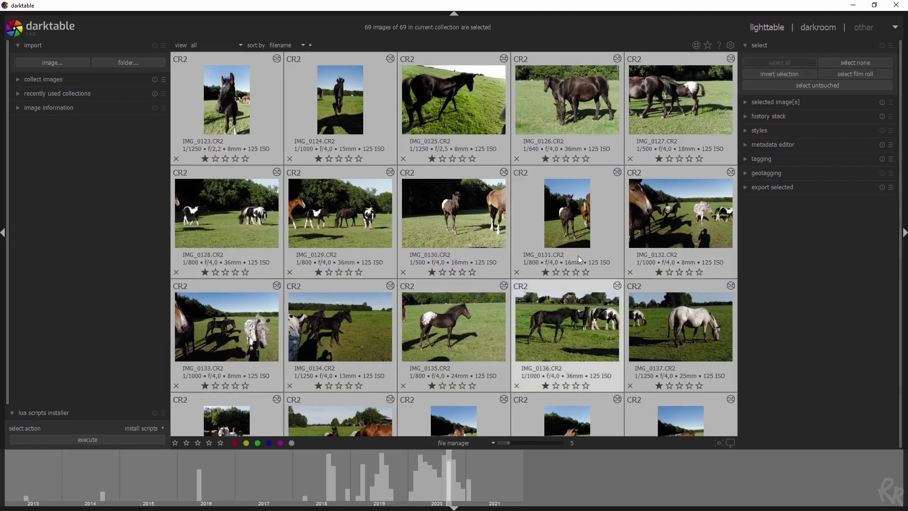
click(862, 62)
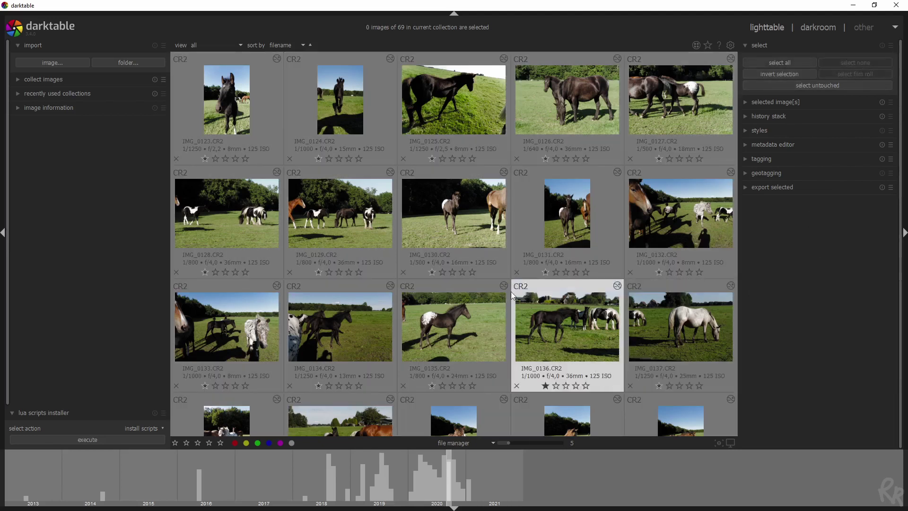
click(745, 46)
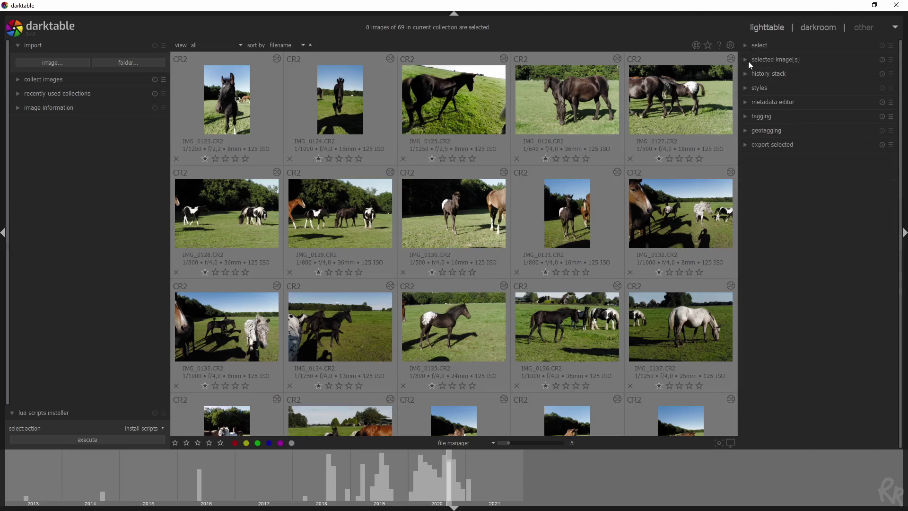
Select IMG_0126.CR2 and review the image and metadata actions available for selected images.
click(746, 59)
click(551, 105)
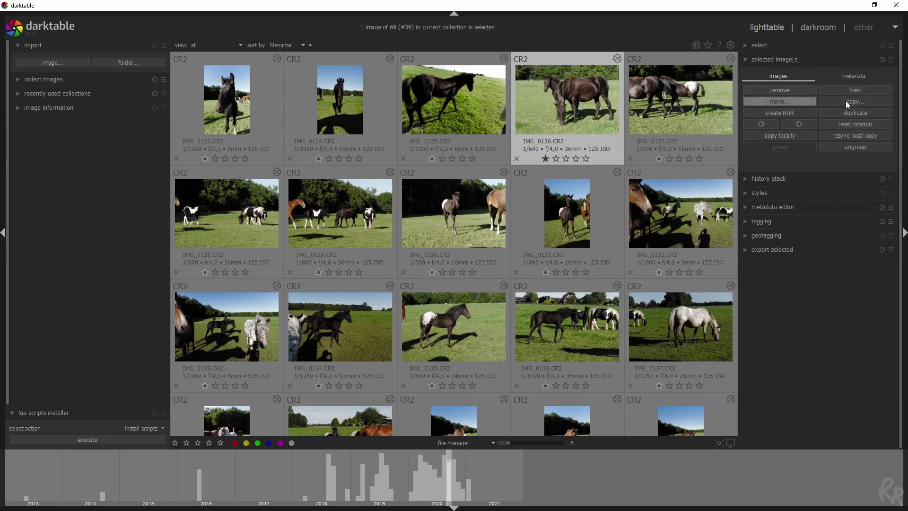
click(853, 76)
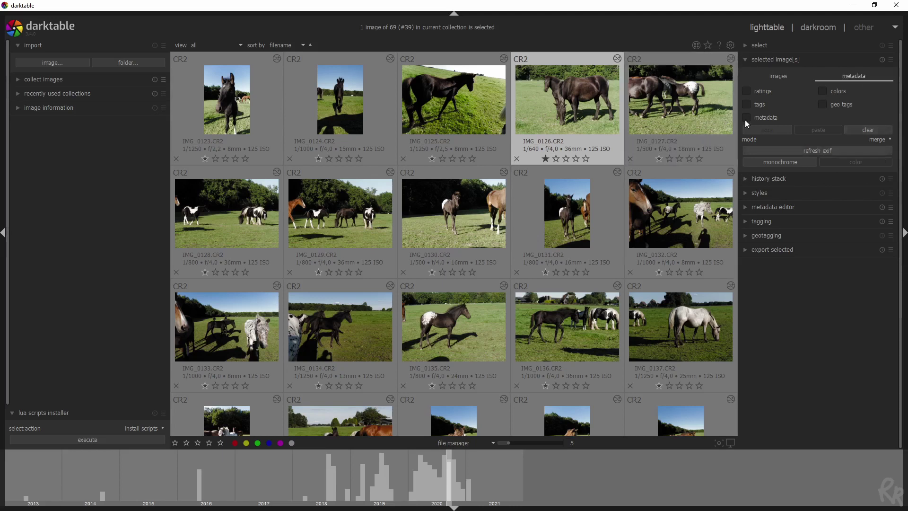
click(744, 58)
Examine the history stack actions and the list of saved styles, collapsing each module again.
click(744, 75)
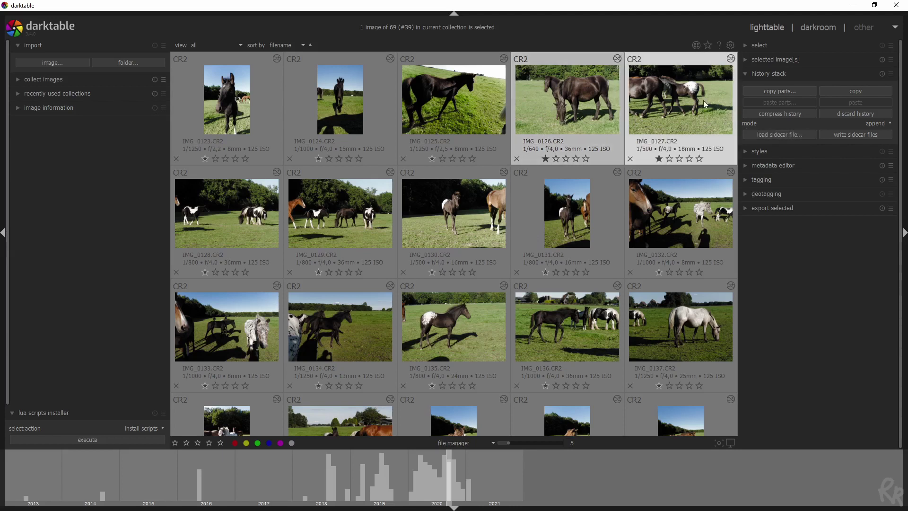
click(745, 74)
click(745, 89)
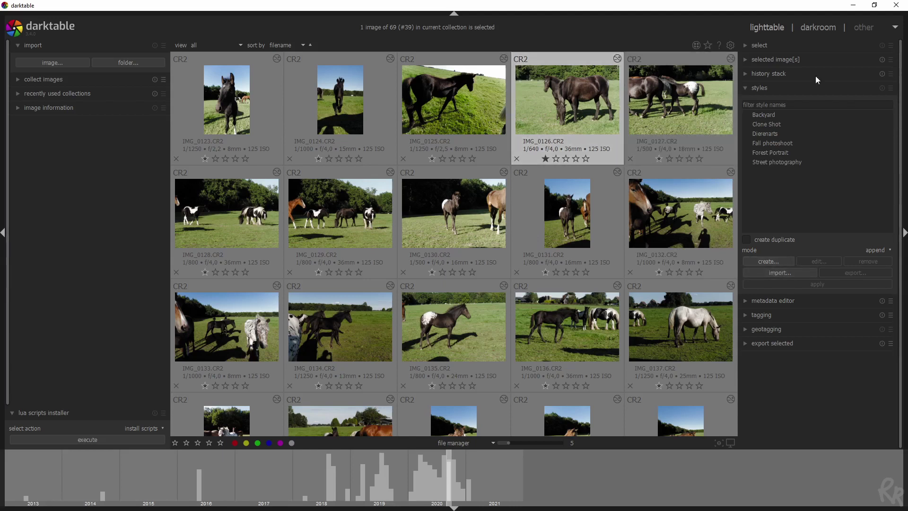
click(748, 89)
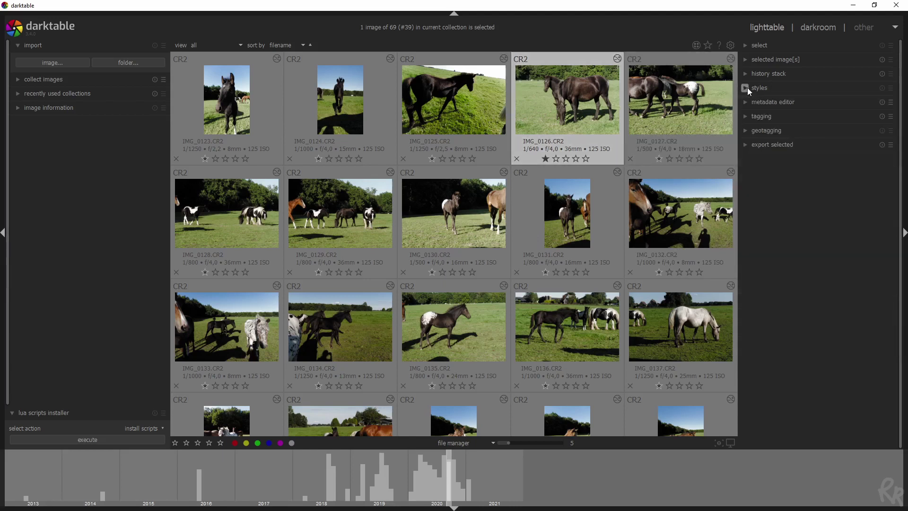
Look through the metadata editor, tagging and geotagging modules one after another and collapse them.
click(773, 102)
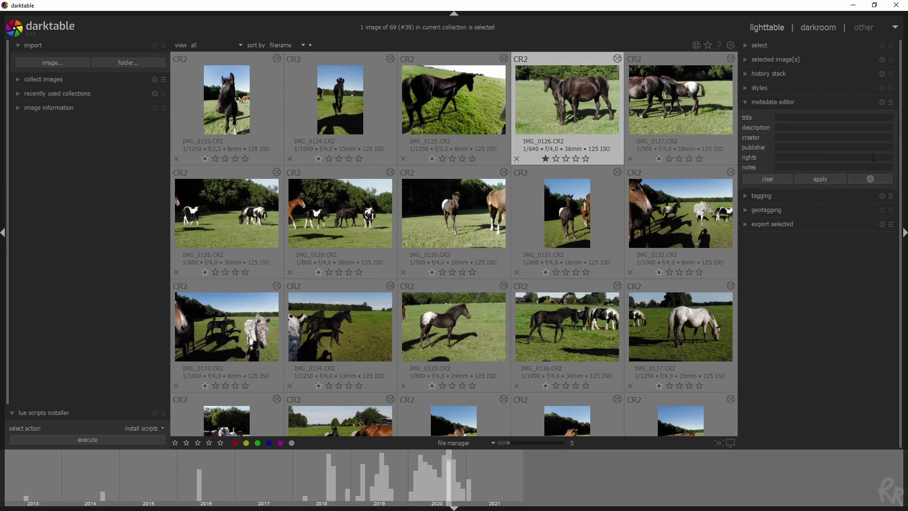
click(745, 103)
click(745, 118)
click(744, 118)
click(745, 130)
click(744, 131)
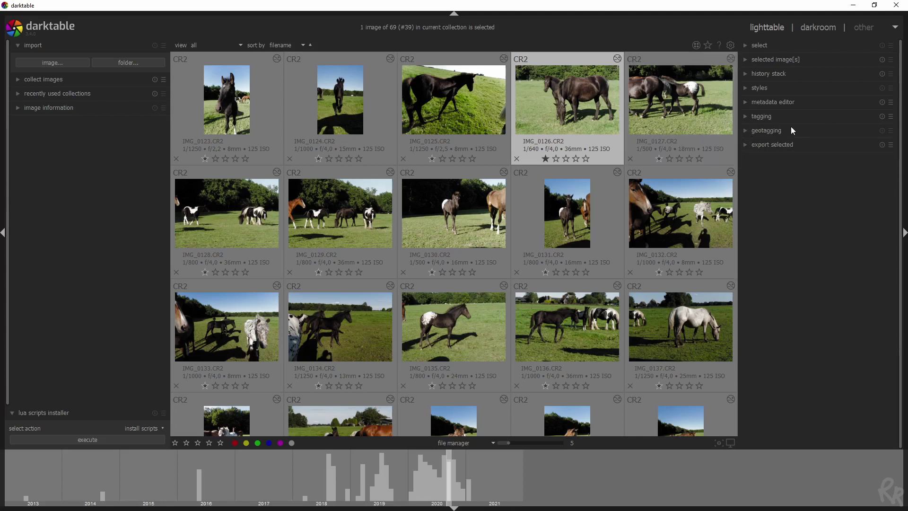
Set the export file path to E:\\Gebruiker\\Afbeeldingen\\1 and choose JPEG (8-bit) as the file format.
click(748, 145)
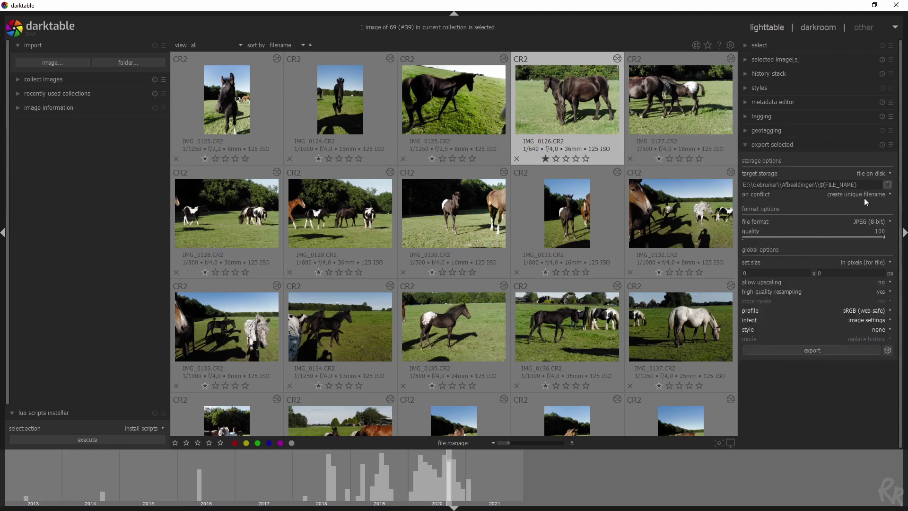
click(866, 185)
drag(866, 185, 819, 186)
text(1)
click(846, 220)
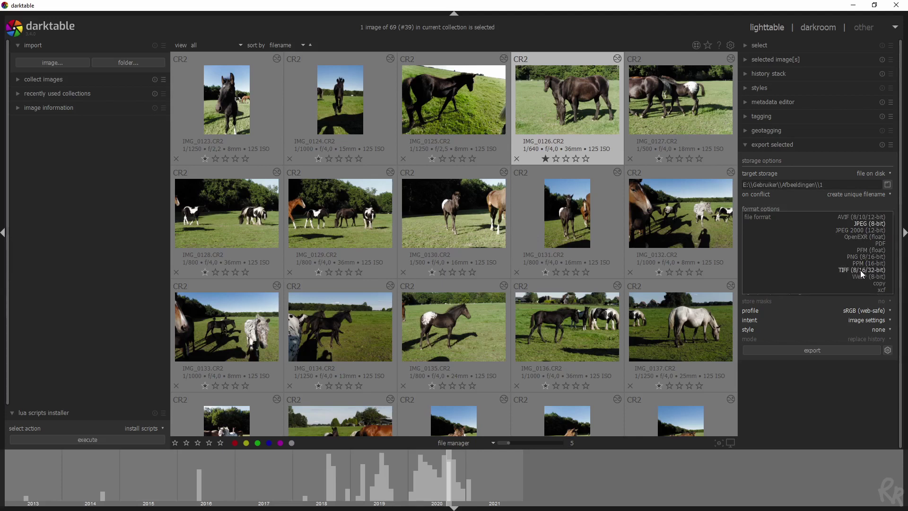
click(876, 224)
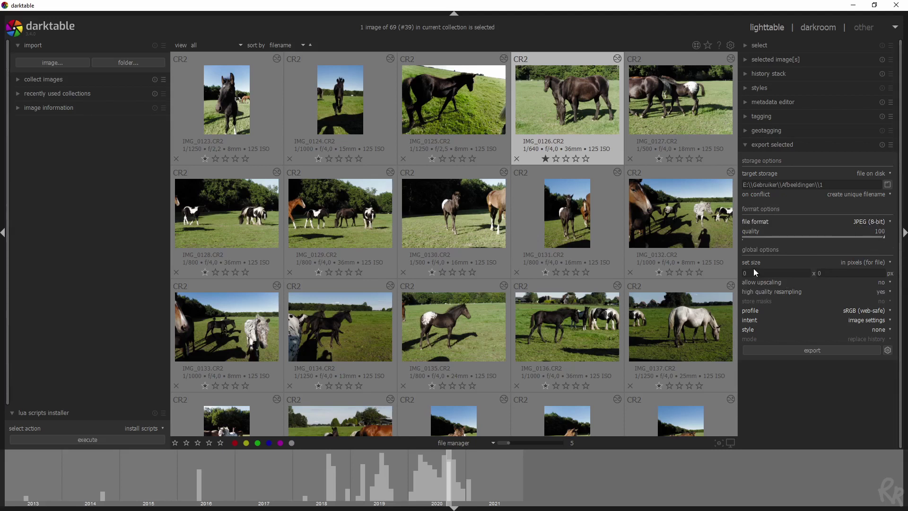
Review the export size units without changing them and keep high quality resampling set to yes.
click(880, 264)
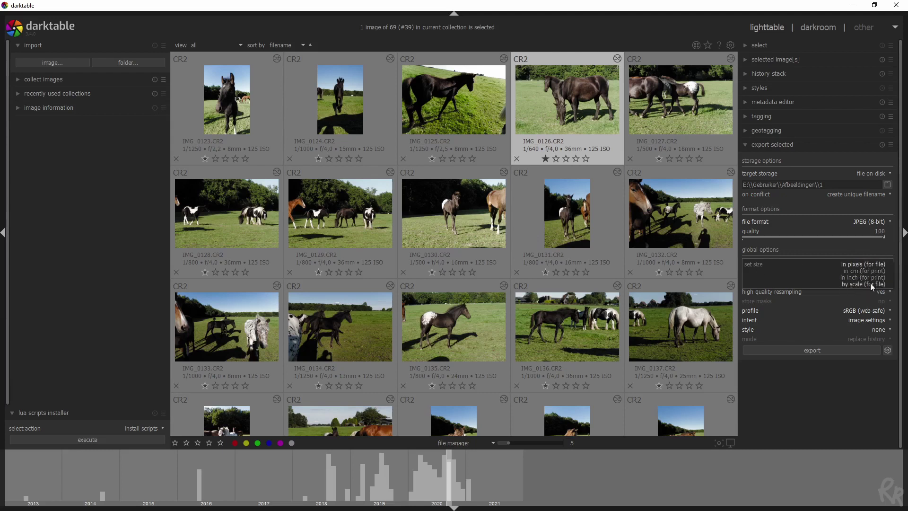
click(813, 245)
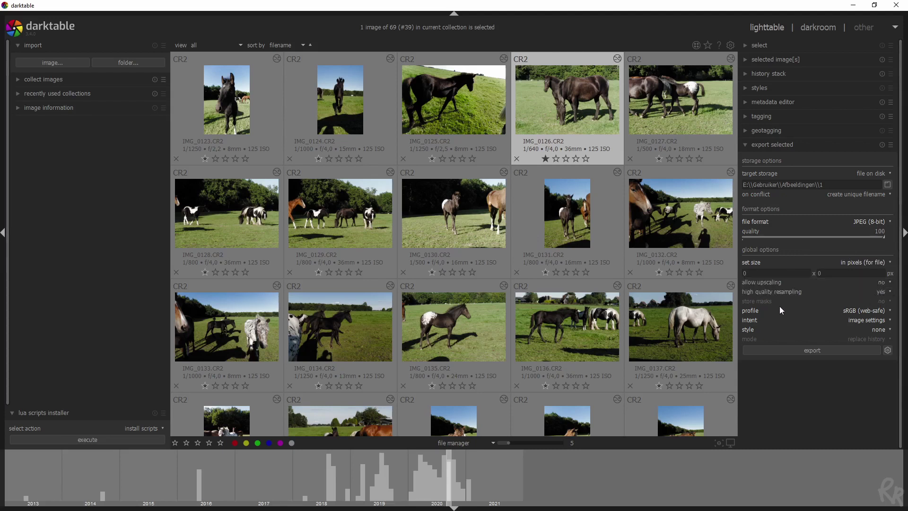
click(881, 292)
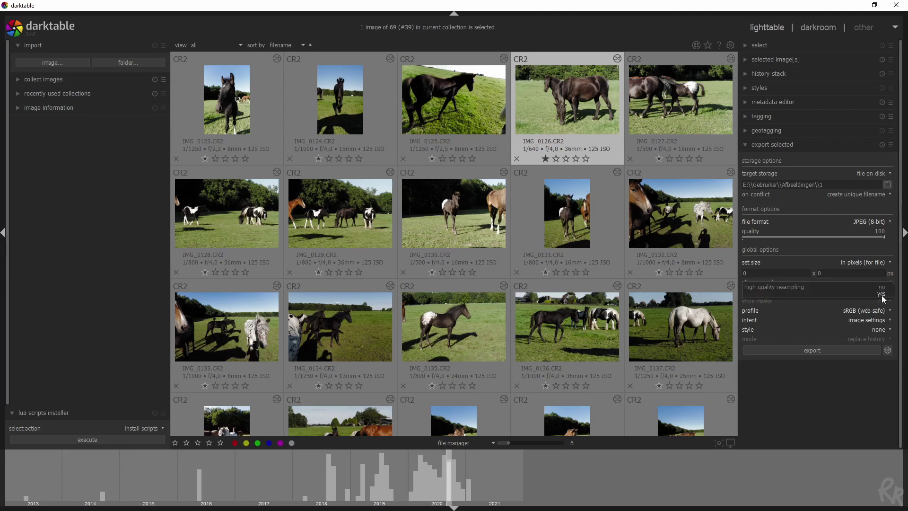
click(881, 295)
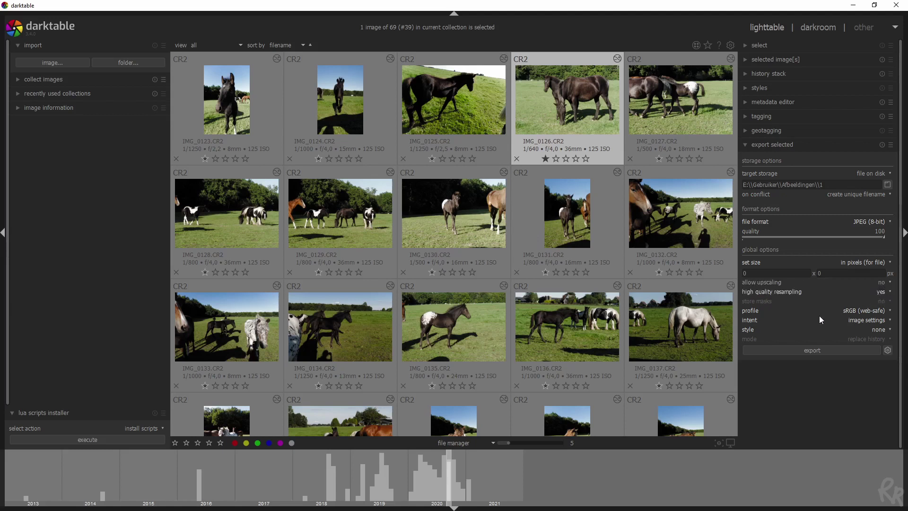
Review the export profiles and styles, keeping sRGB (web-safe) and none, and collapse the export module.
click(868, 311)
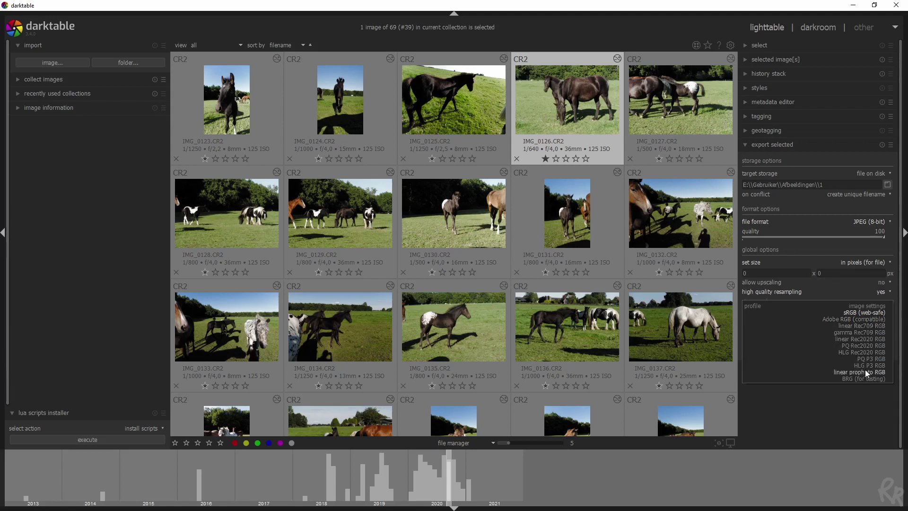
click(863, 314)
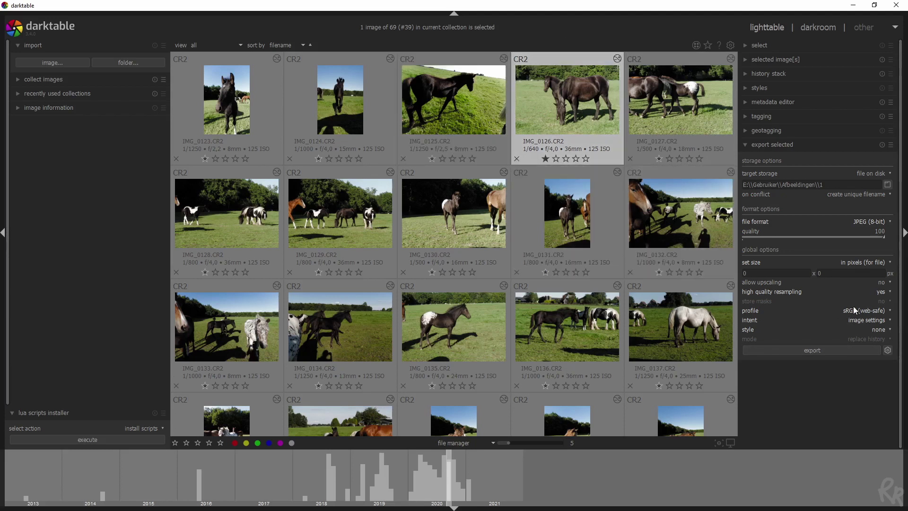
click(878, 330)
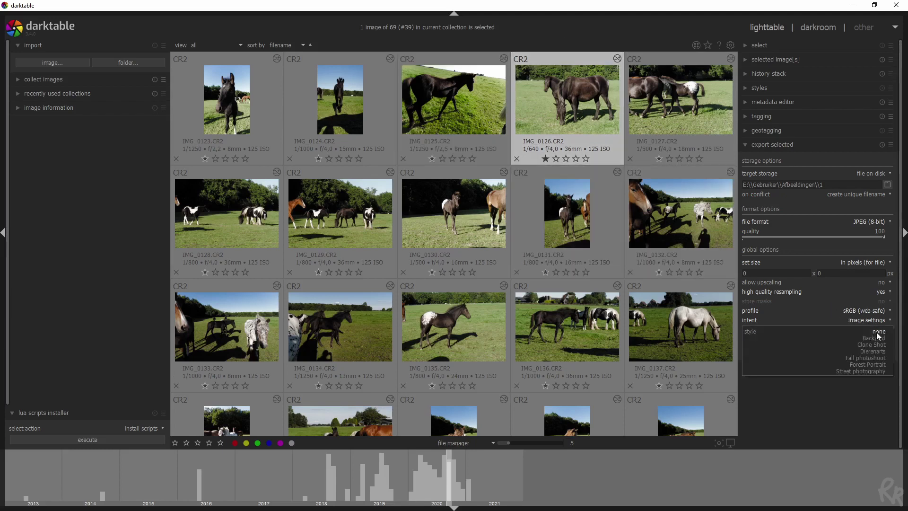
click(881, 333)
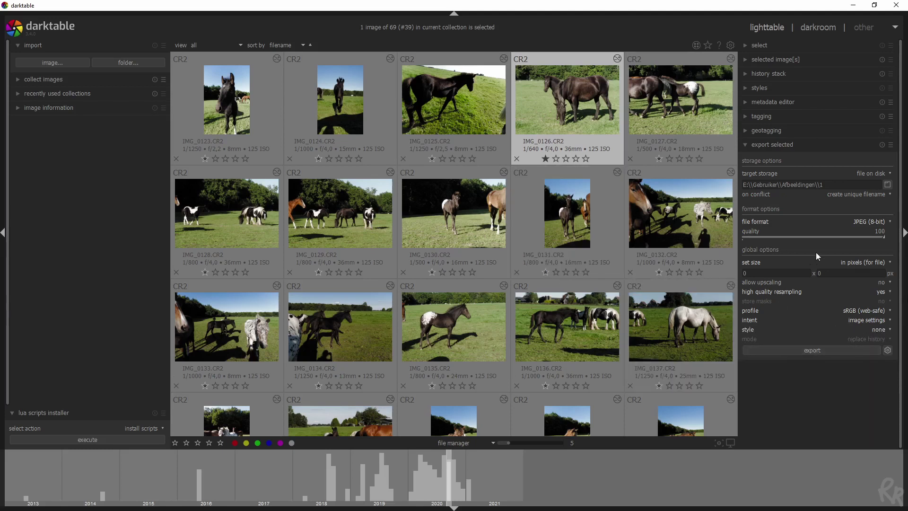
click(745, 145)
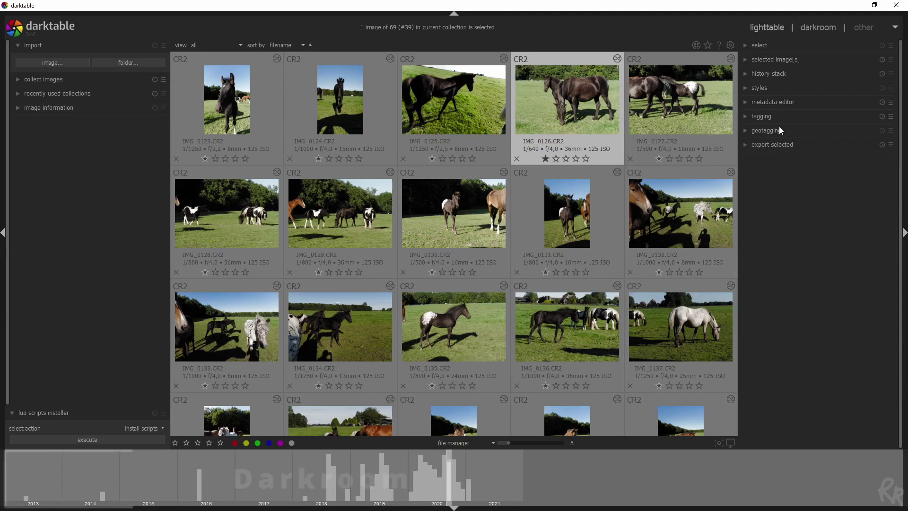
Open the selected photo in the darkroom and take a snapshot of its current edit.
click(816, 29)
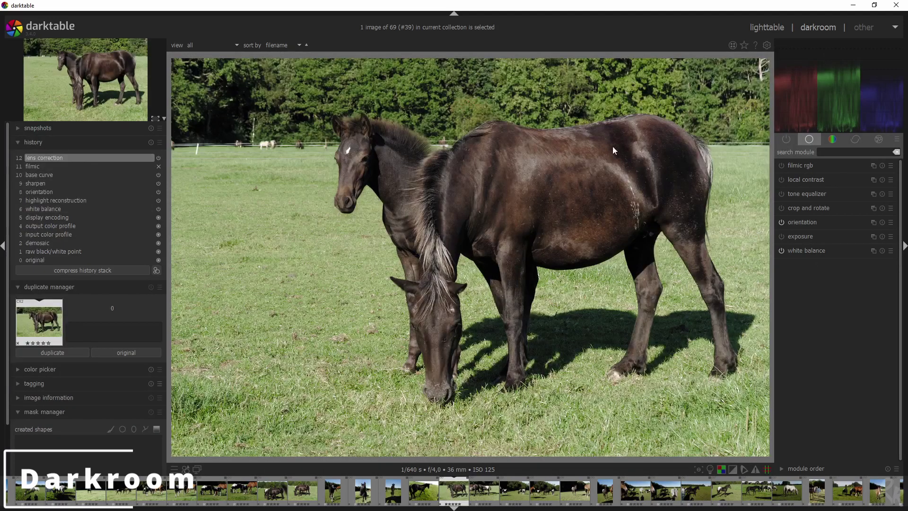
click(18, 143)
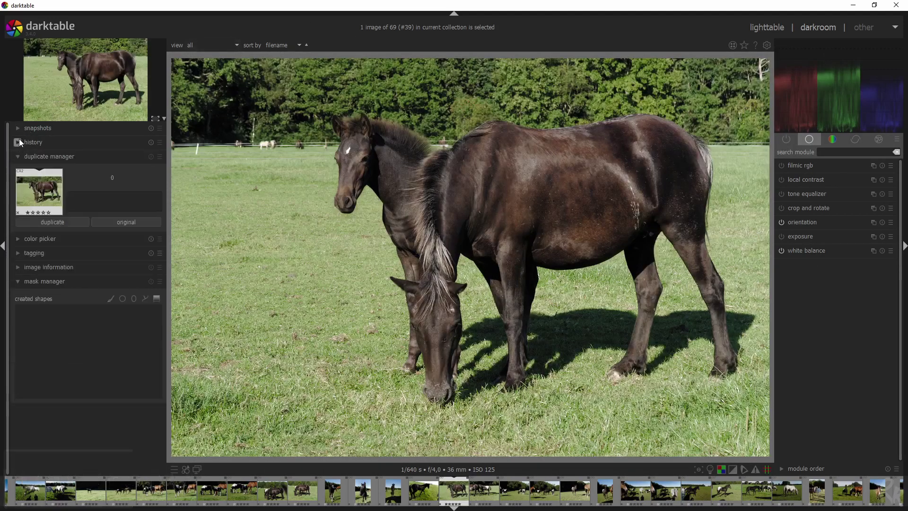
click(18, 127)
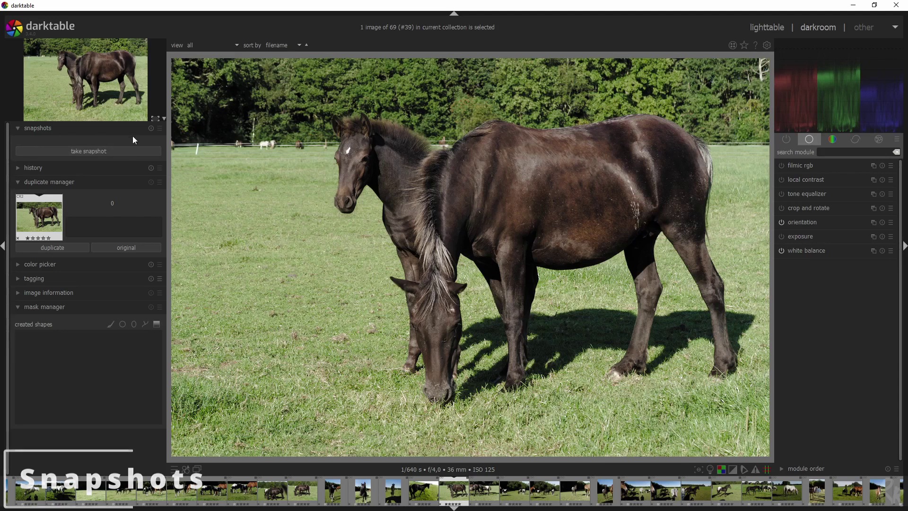
click(105, 151)
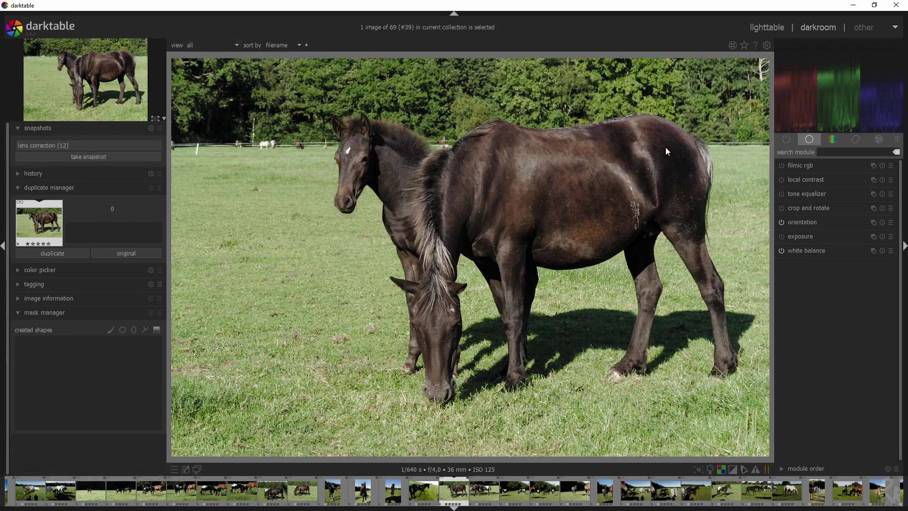
Return the history to the orientation step and compare it with the lens correction snapshot by moving the split line across the photo.
click(18, 174)
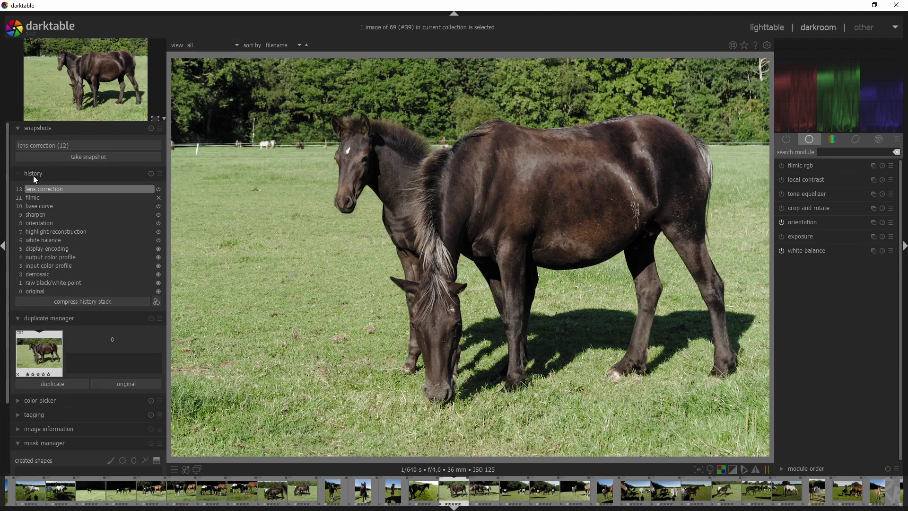
click(42, 224)
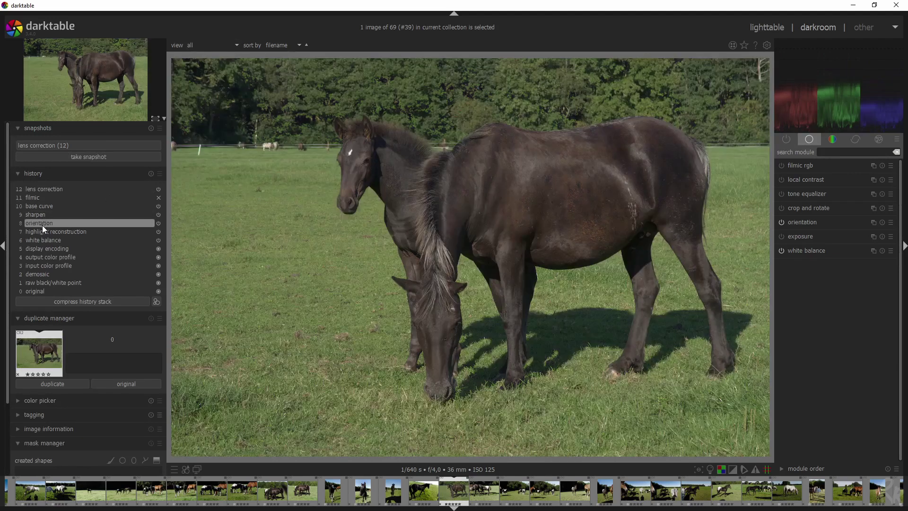
click(90, 145)
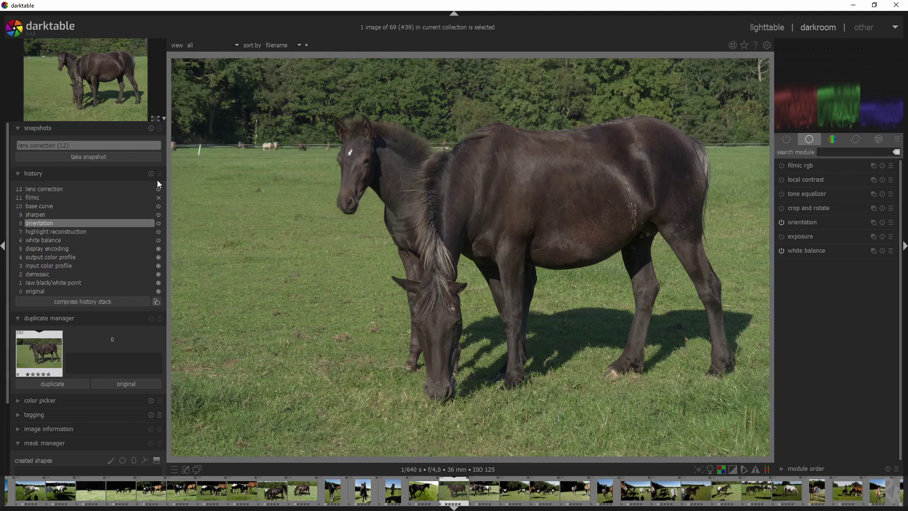
drag(170, 180, 762, 221)
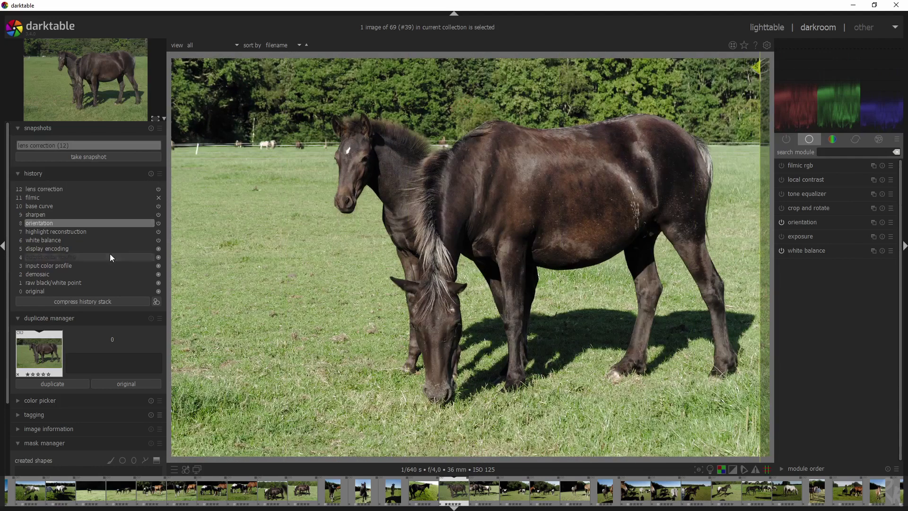
drag(760, 188, 472, 204)
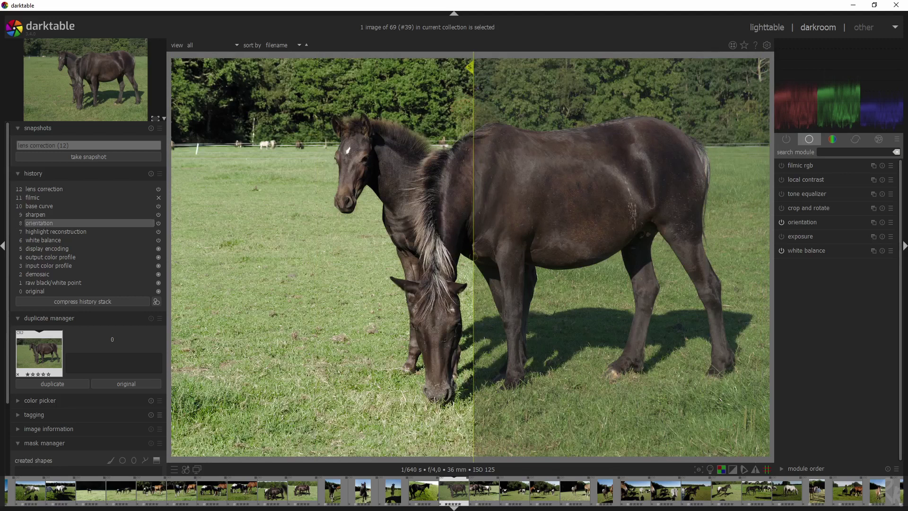
Compress the history stack at the orientation step and turn off the snapshot comparison.
click(105, 301)
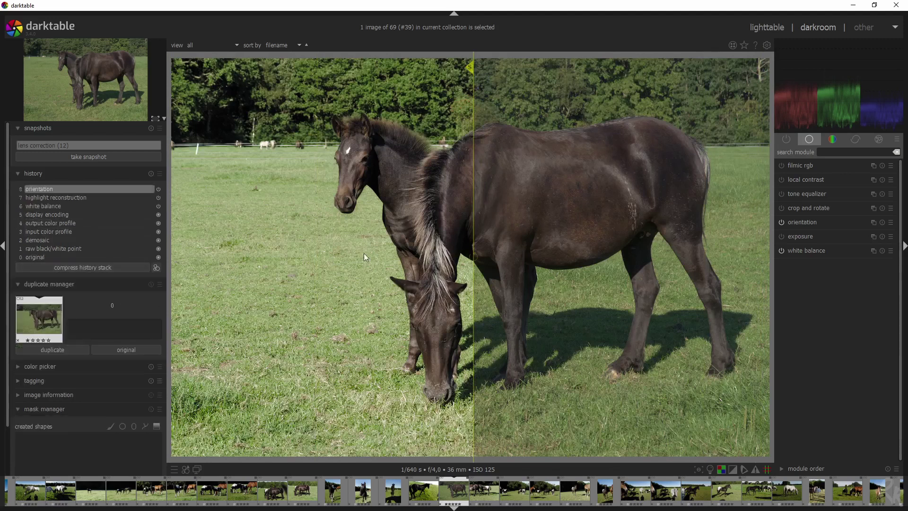
click(83, 146)
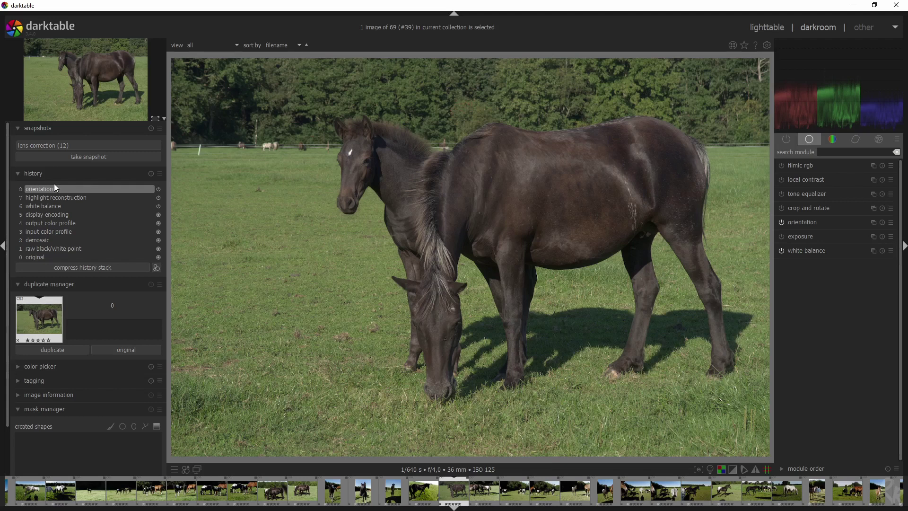
Create a duplicate of the photo in the duplicate manager and switch back to version 0.
click(16, 173)
click(60, 350)
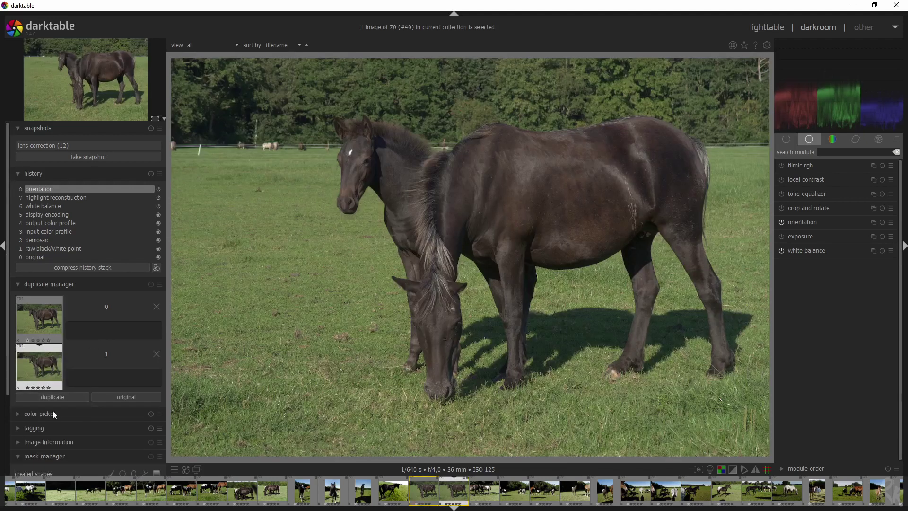
click(47, 319)
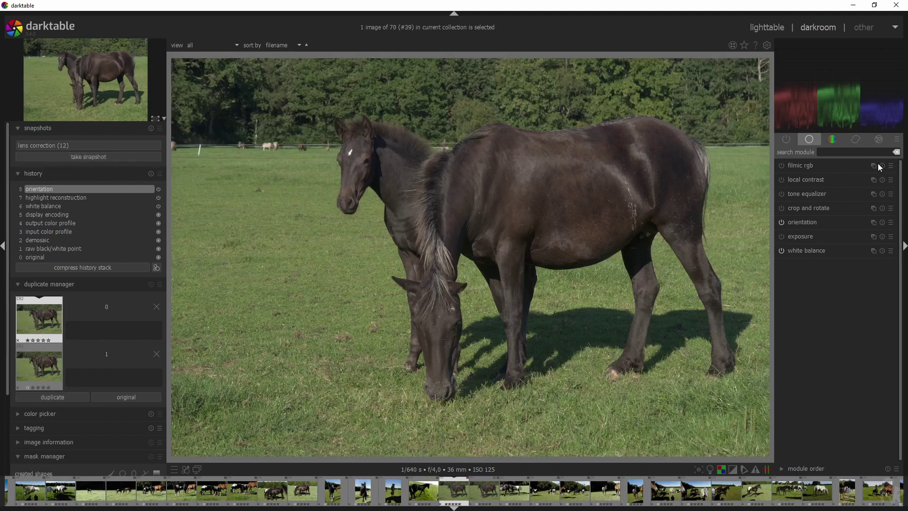
Enable local contrast, tone equalizer and exposure on version 0, raising the exposure to about 0.89 EV.
click(781, 180)
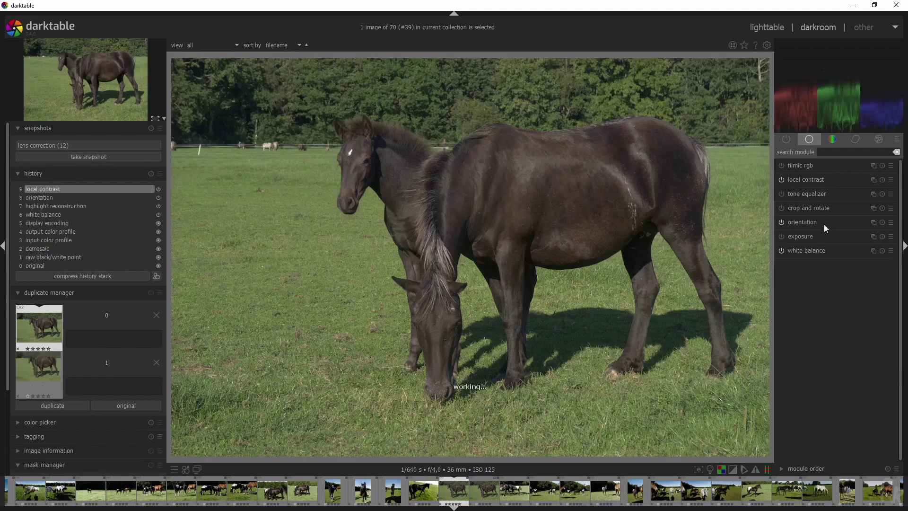
click(782, 194)
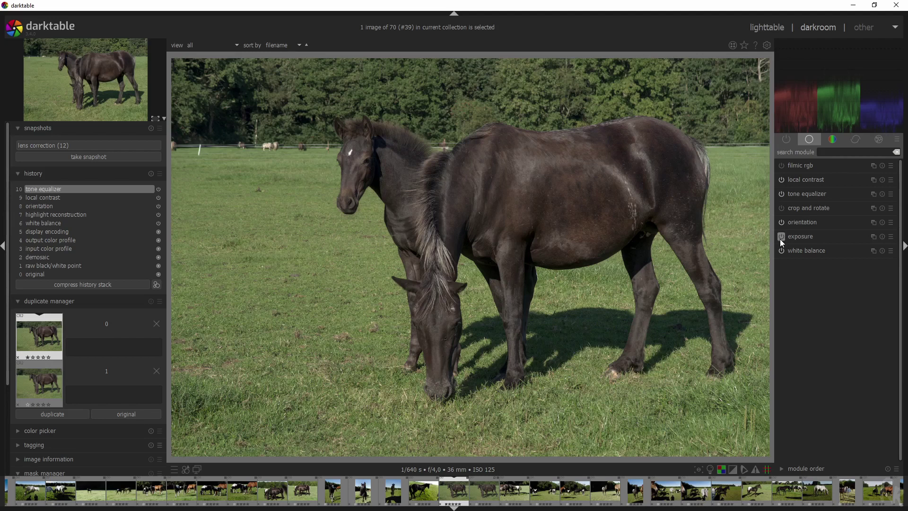
click(781, 236)
click(812, 236)
click(848, 281)
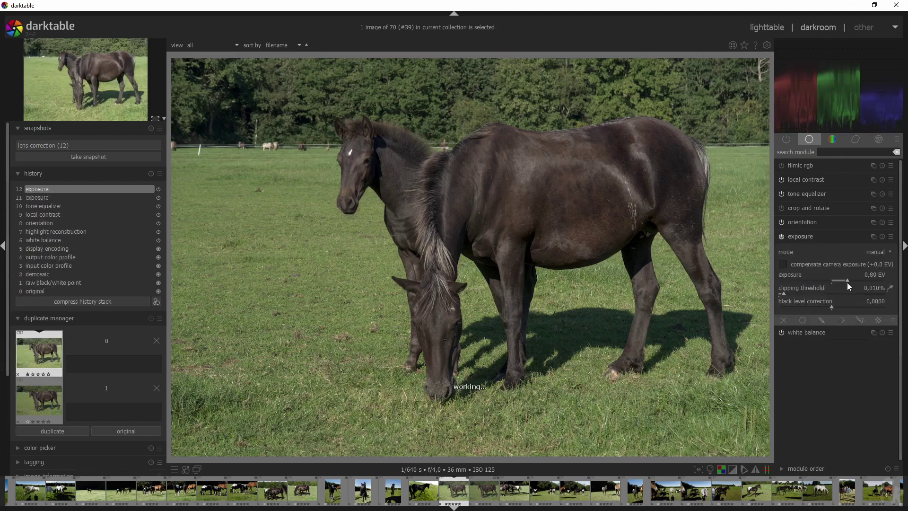
click(811, 235)
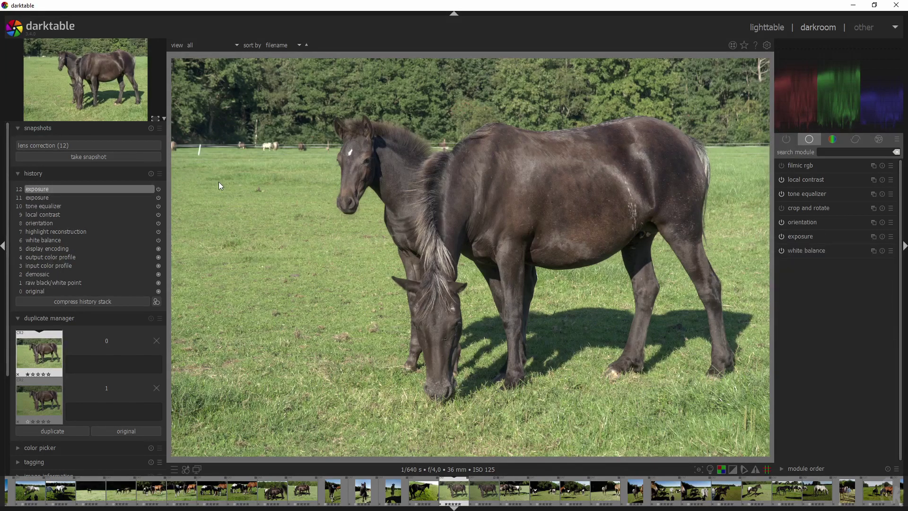
Switch to duplicate version 1 and take a snapshot of it at its orientation history step.
click(39, 399)
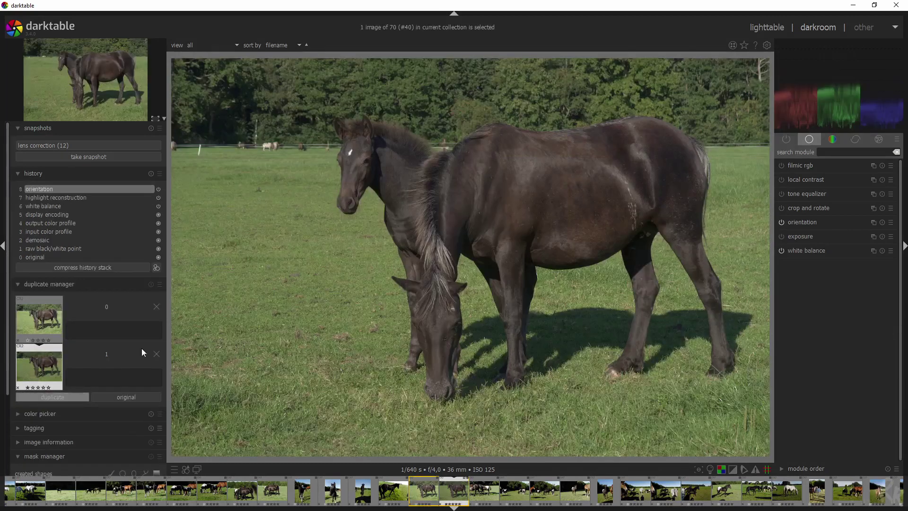
click(27, 195)
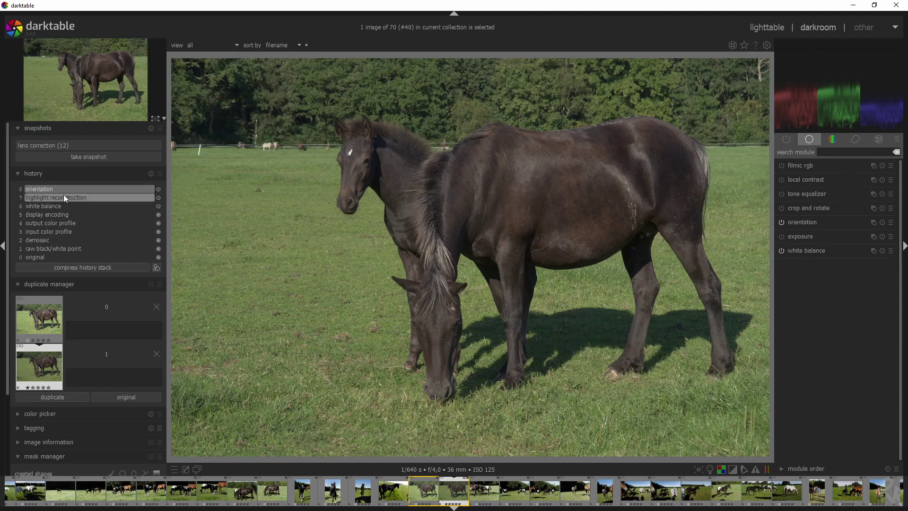
click(30, 189)
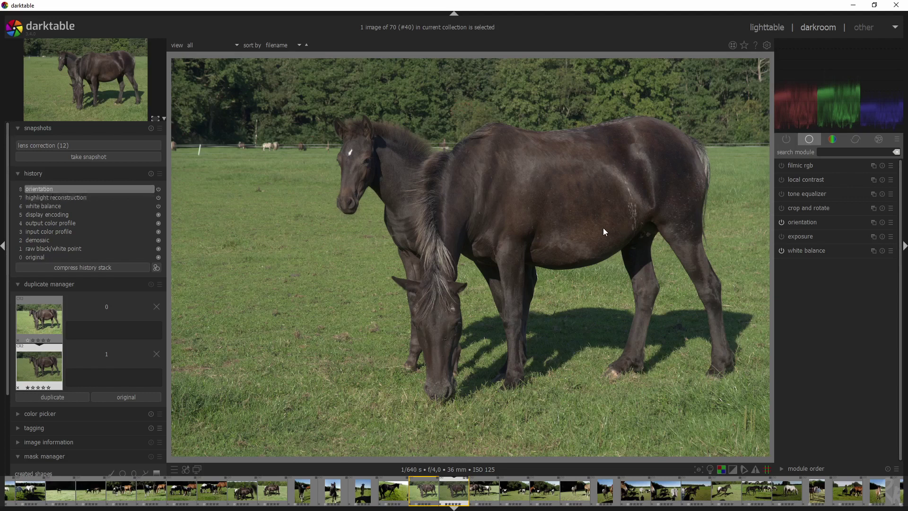
click(89, 157)
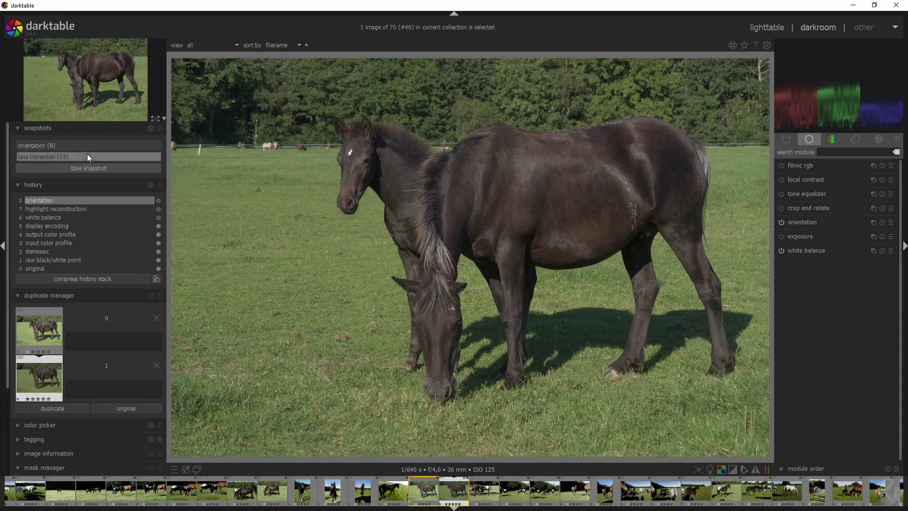
Switch to version 0 and compare it with the orientation snapshot, moving the split line back and forth over the photo.
click(39, 320)
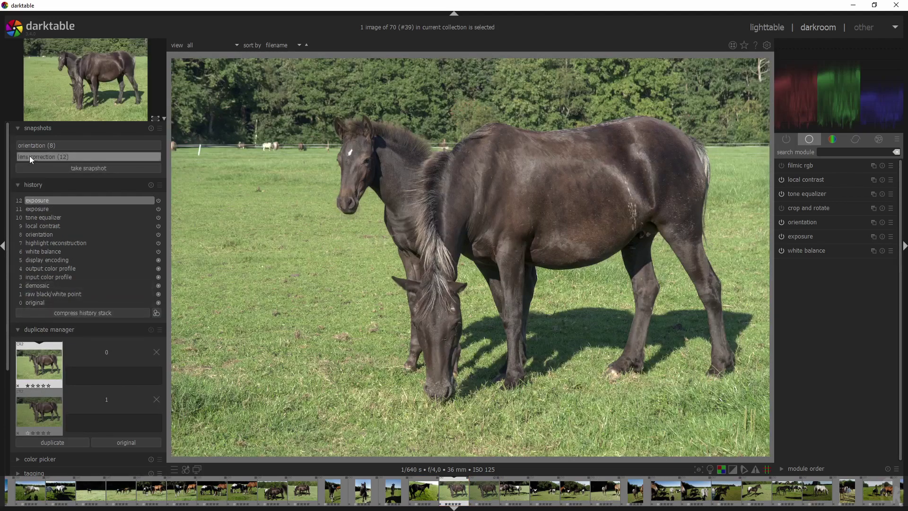
click(55, 146)
drag(481, 192, 236, 225)
drag(308, 229, 520, 232)
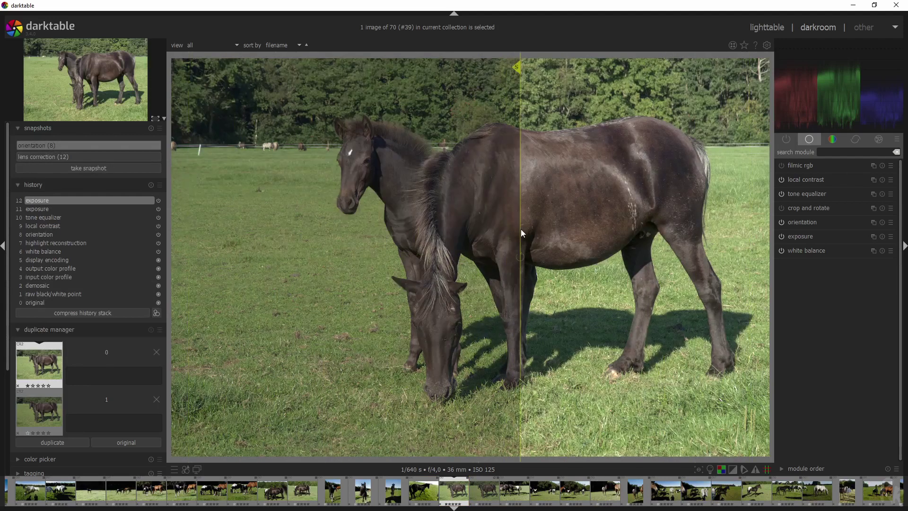
Close the snapshot comparison and store color picker live samples of the horse's flank and of the grass.
click(74, 146)
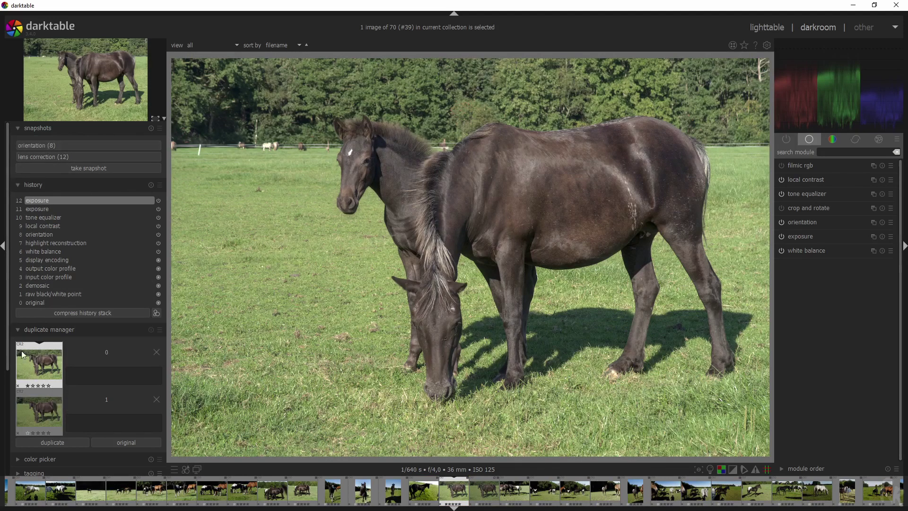
click(18, 329)
click(19, 344)
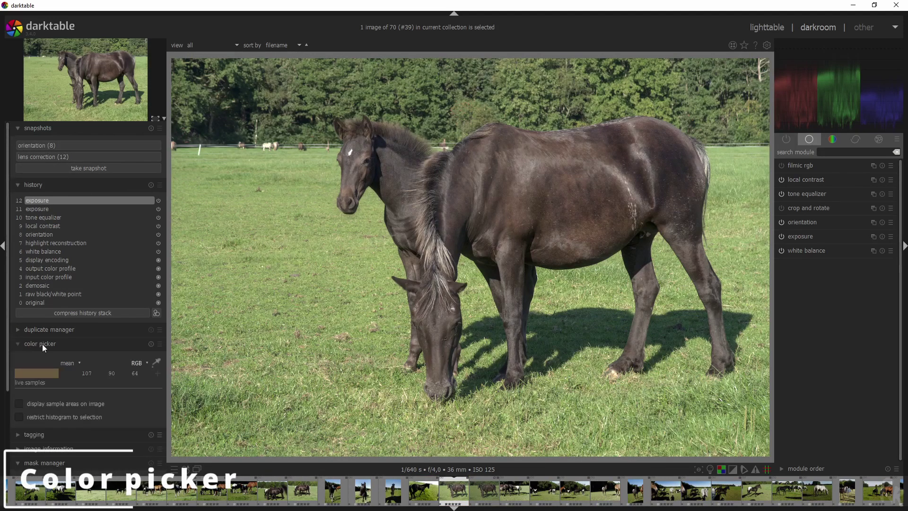
click(156, 362)
click(597, 204)
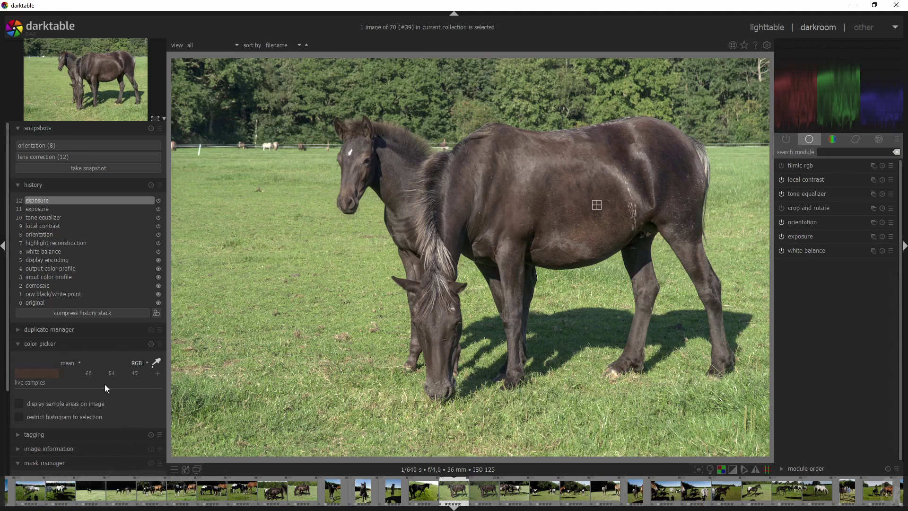
click(157, 373)
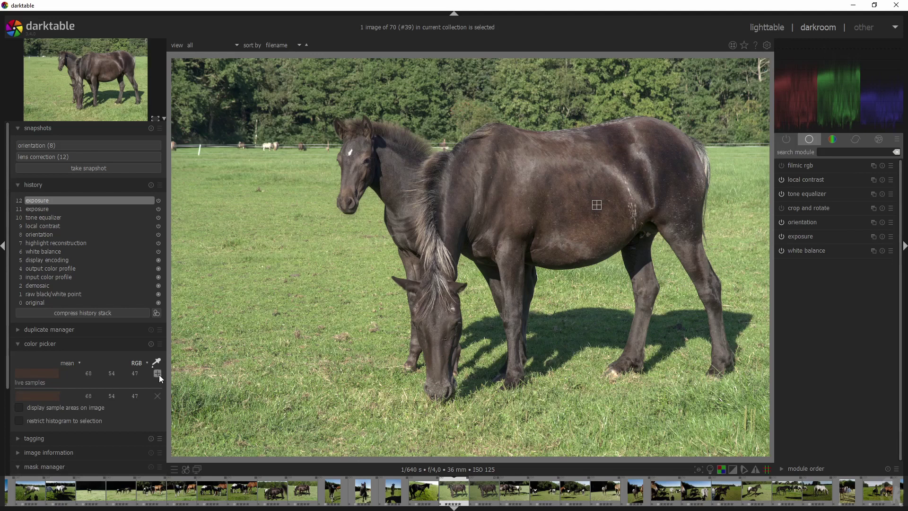
drag(331, 288, 247, 390)
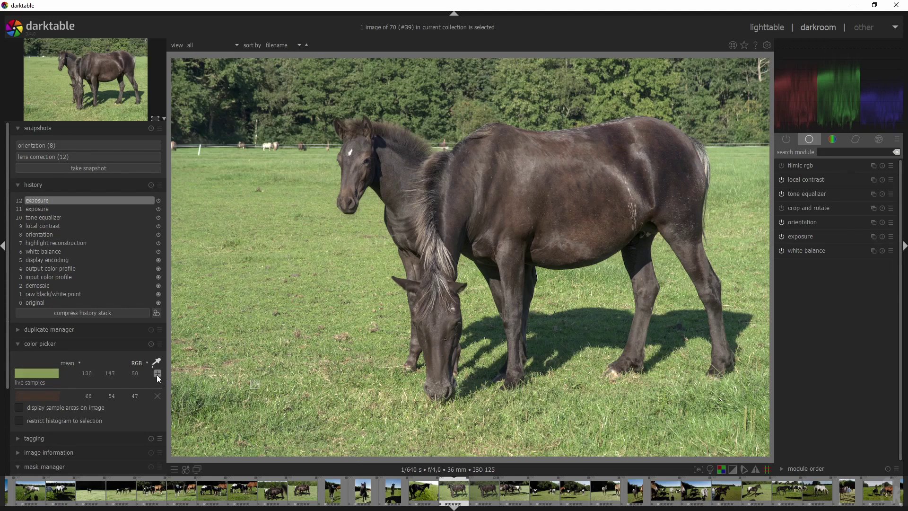
click(158, 375)
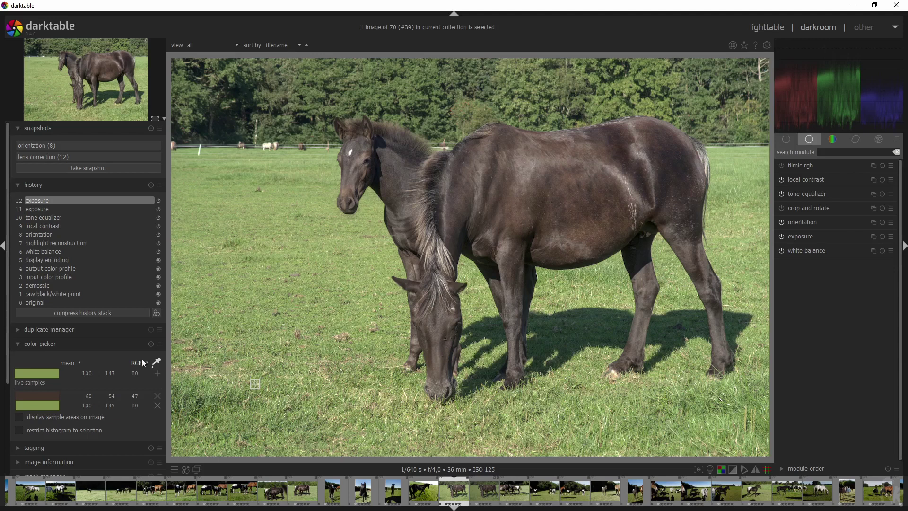
Examine the photo's image information, such as file name, camera model and exposure data, and go back to the mask manager.
click(19, 344)
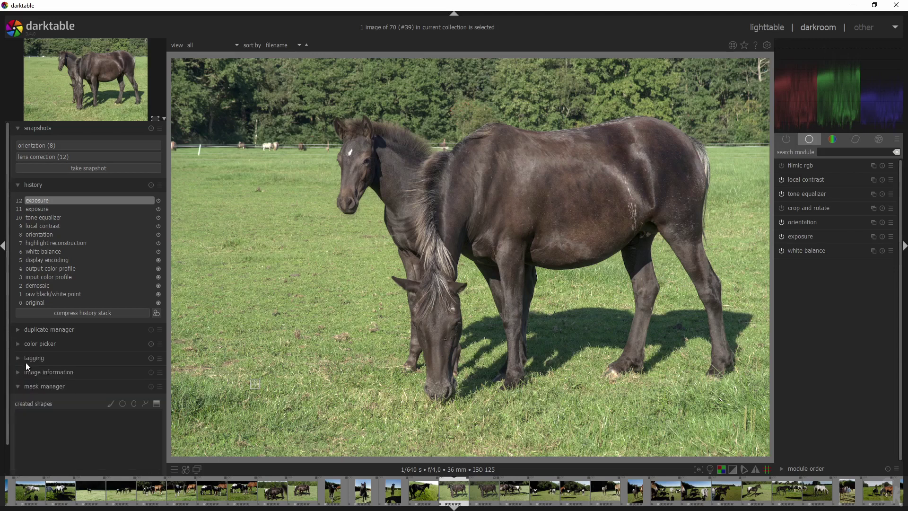
click(19, 373)
scroll(92, 409, down, 4)
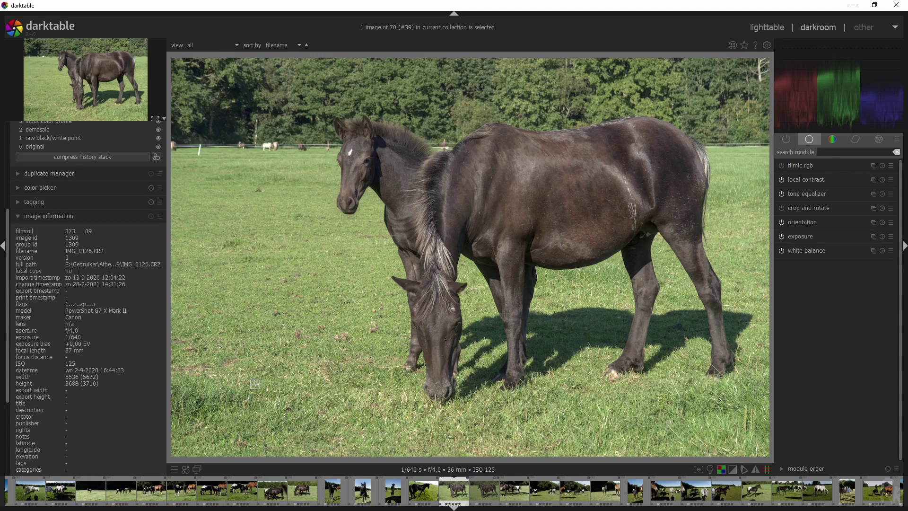
click(16, 216)
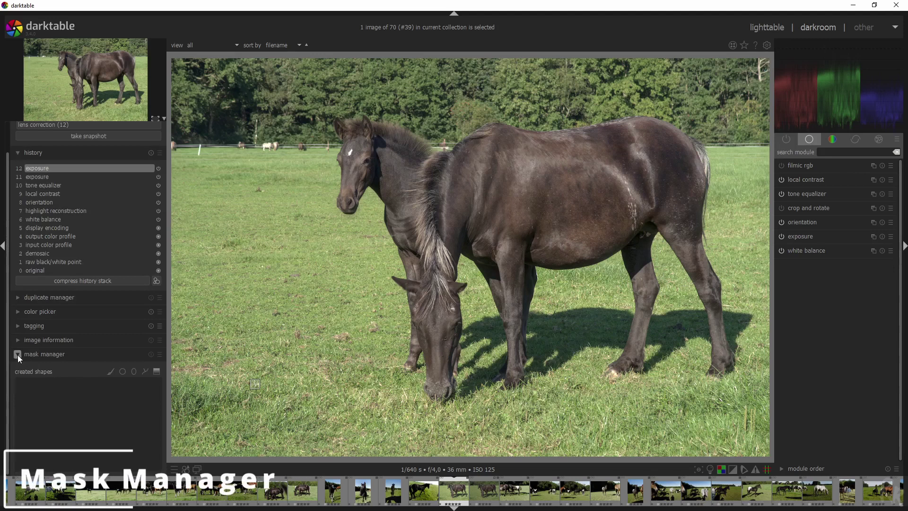
scroll(18, 354, up, 1)
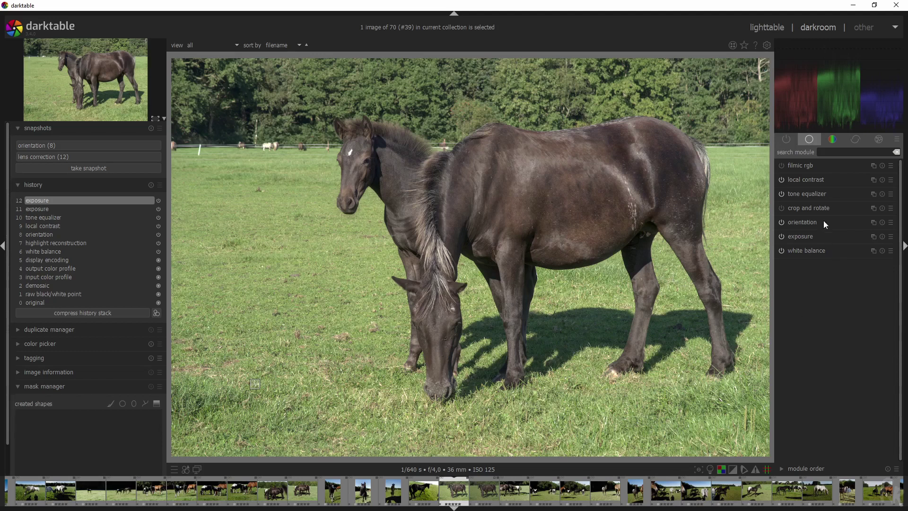
Switch local contrast to a drawn mask and brush a curved stroke over the horse's body.
click(809, 181)
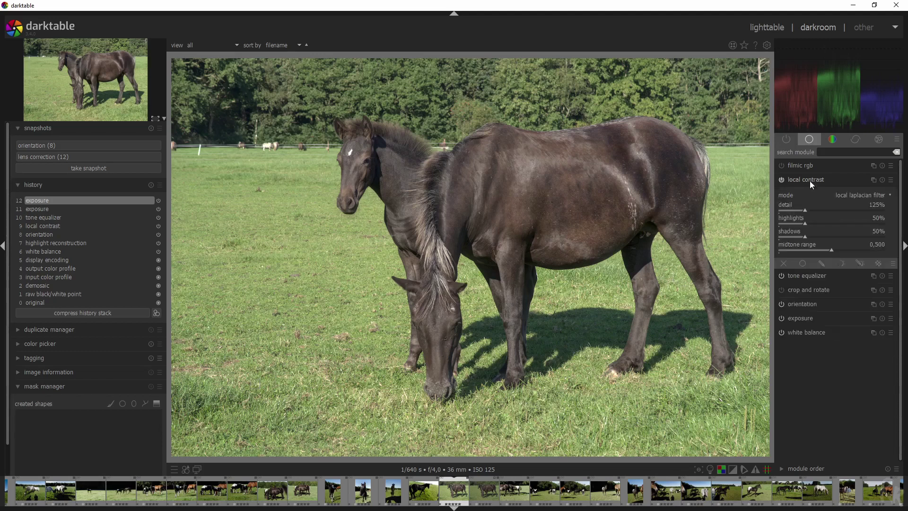
click(802, 263)
click(822, 263)
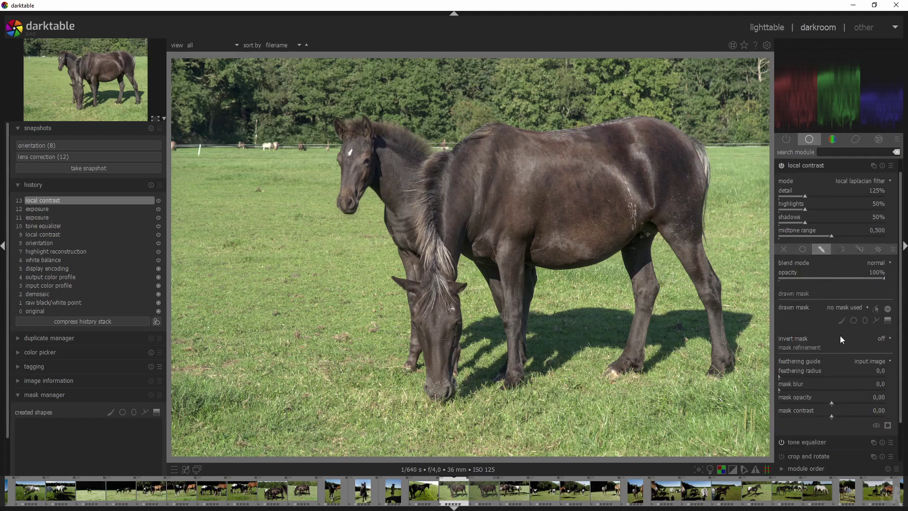
click(842, 320)
mouse_move(650, 210)
mouse_down()
mouse_move(449, 160)
mouse_move(411, 261)
mouse_move(686, 203)
mouse_move(485, 106)
mouse_move(230, 110)
mouse_move(378, 363)
mouse_move(642, 326)
mouse_up()
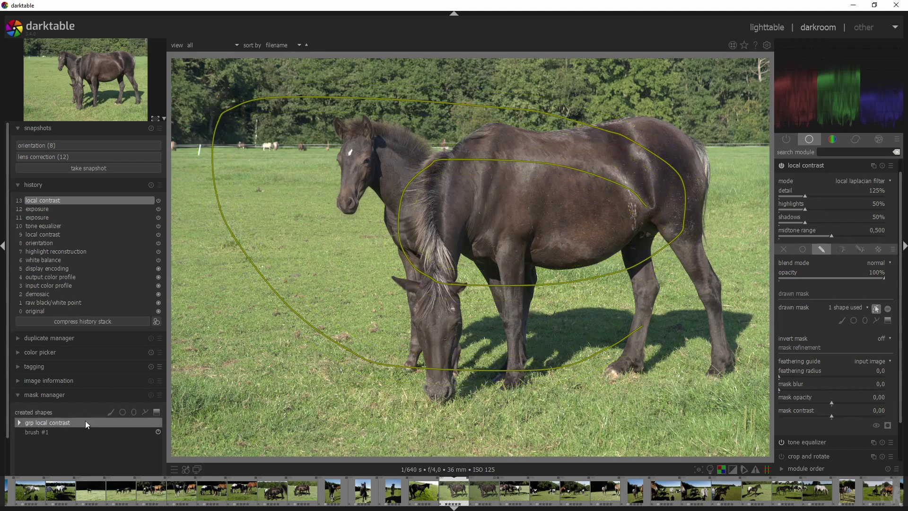
Collapse the mask manager, remove the brush shape from the photo and undo the removal.
click(21, 393)
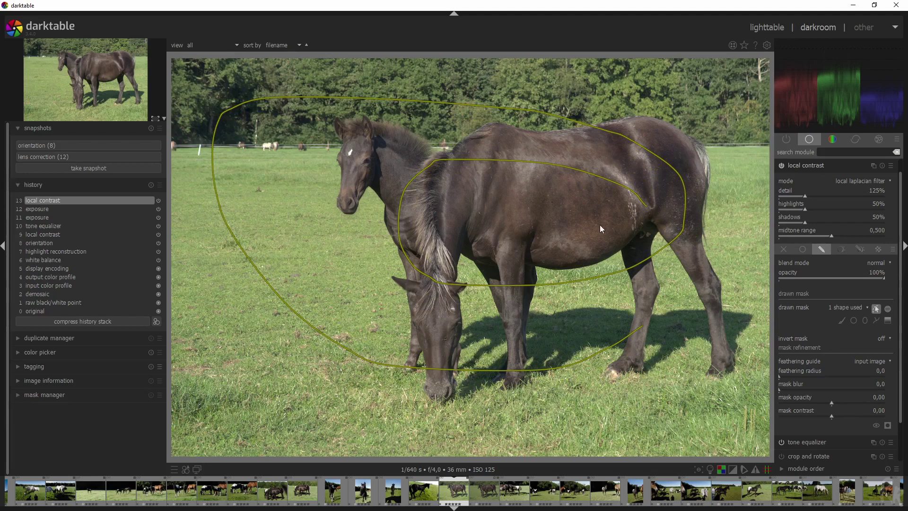
right_click(530, 286)
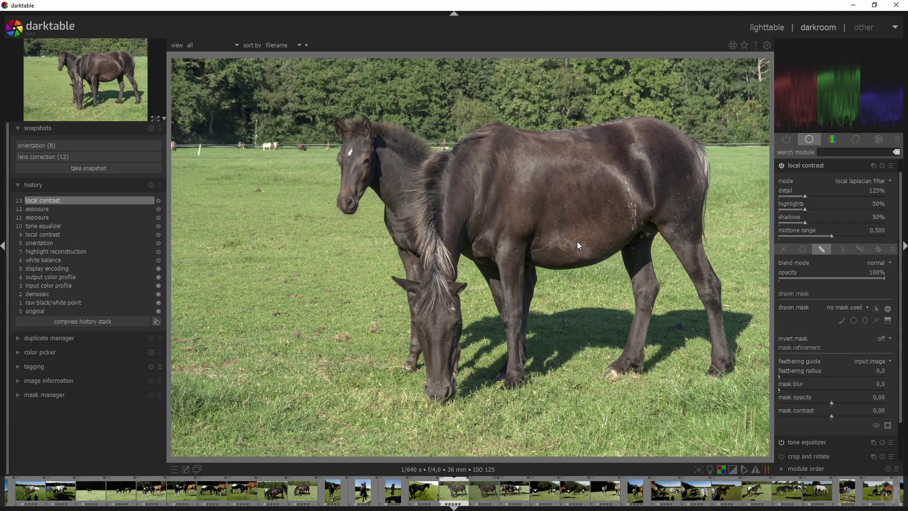
key(ctrl+z)
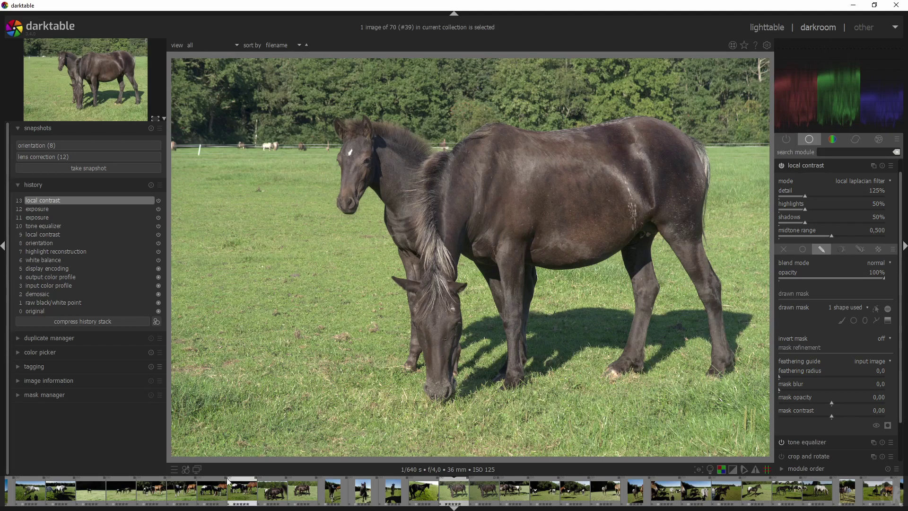
Look through the quick presets, then apply the Forest Portrait style to the photo and undo it.
click(175, 469)
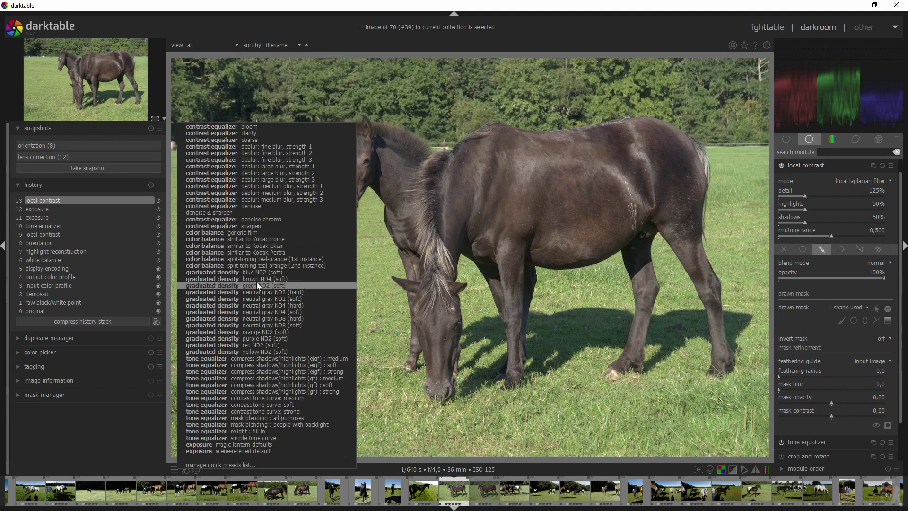
click(150, 467)
click(187, 472)
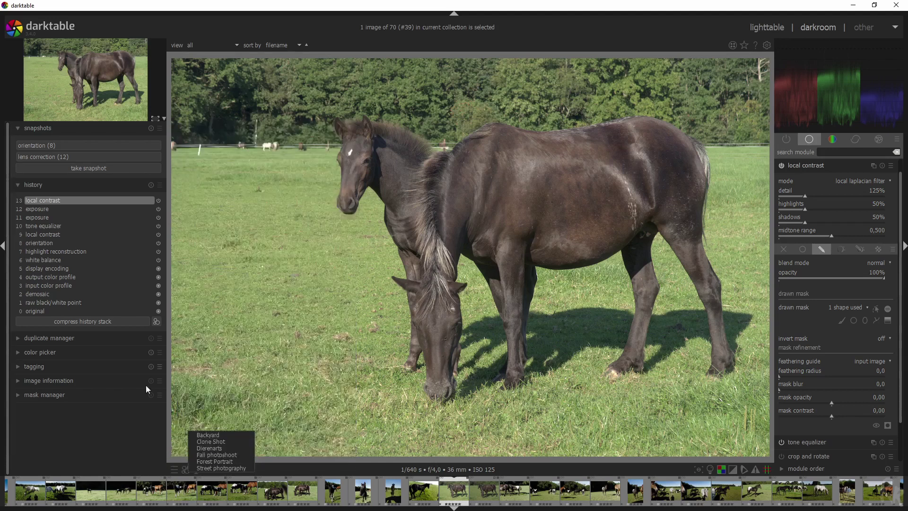
click(225, 461)
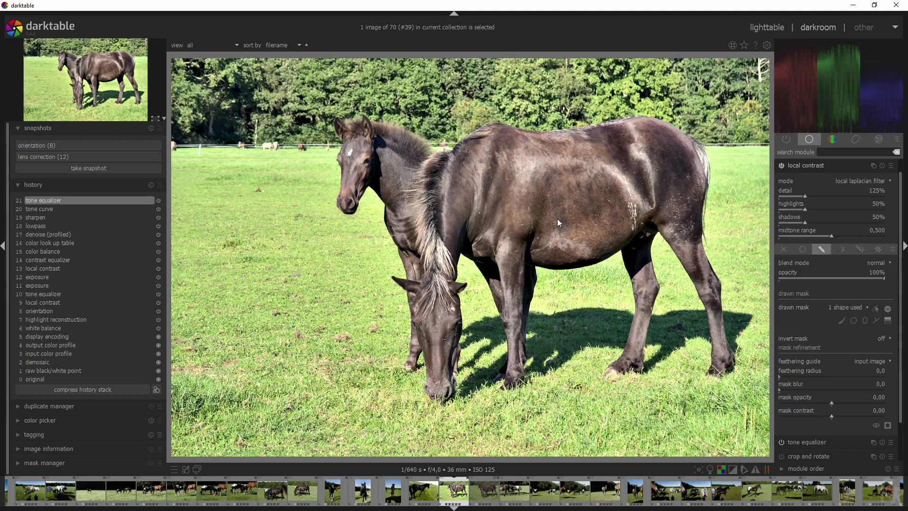
key(ctrl+z)
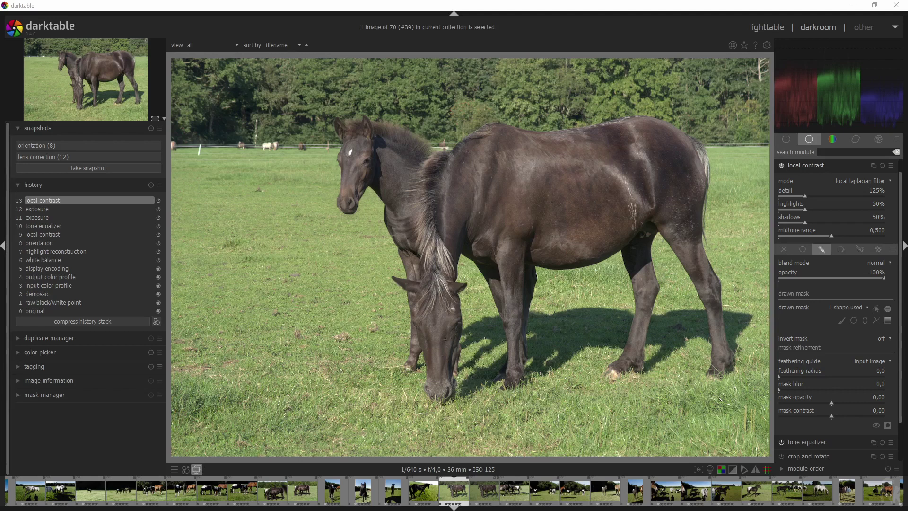
Show the photo in a separate darkroom preview window and move that window off the main screen.
click(196, 469)
drag(600, 49, 610, 47)
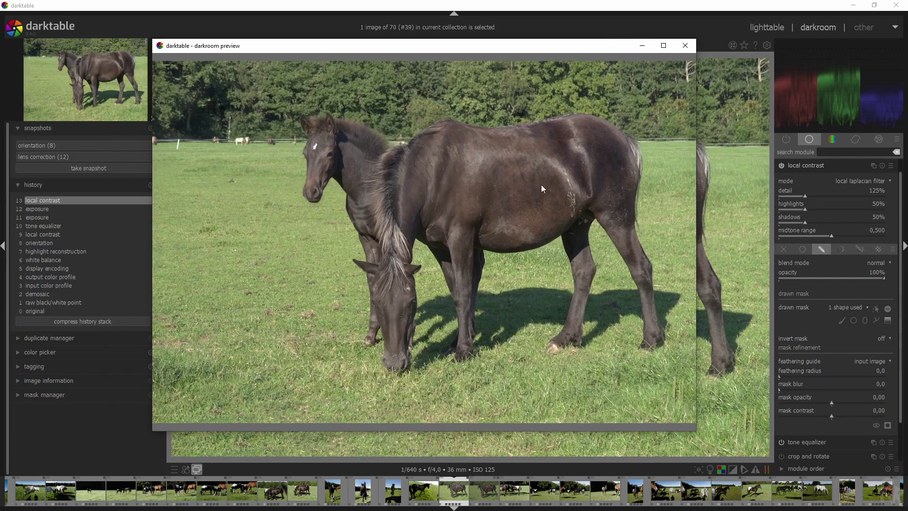
drag(475, 50, 482, 79)
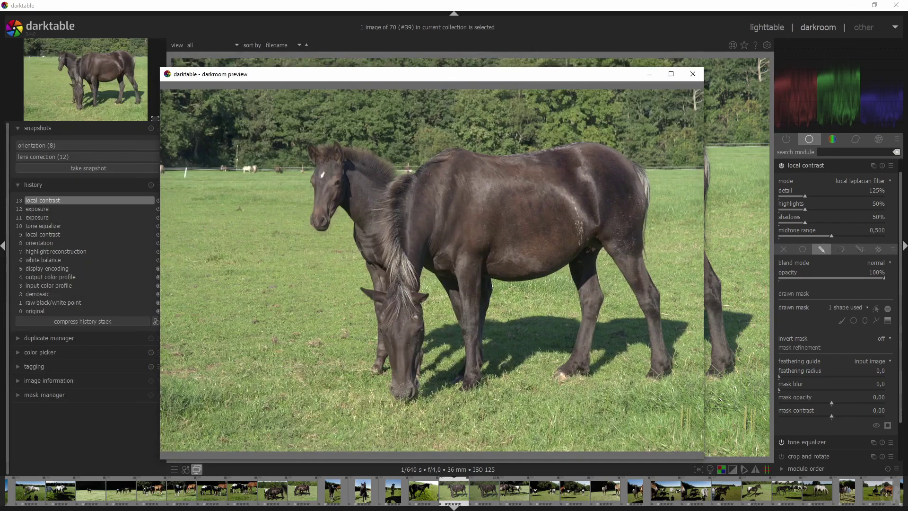
drag(506, 75, 0, 19)
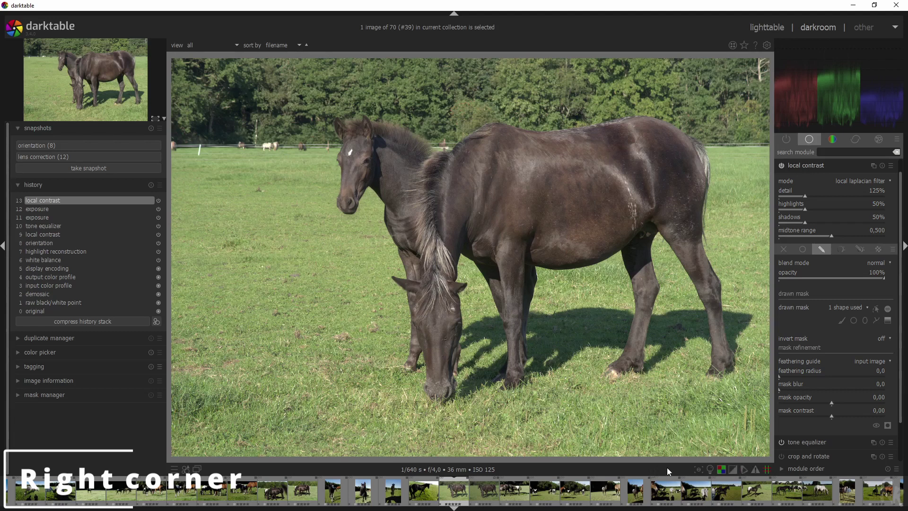
View the photo with focus peaking and in color assessment mode, switching each one off again.
click(700, 469)
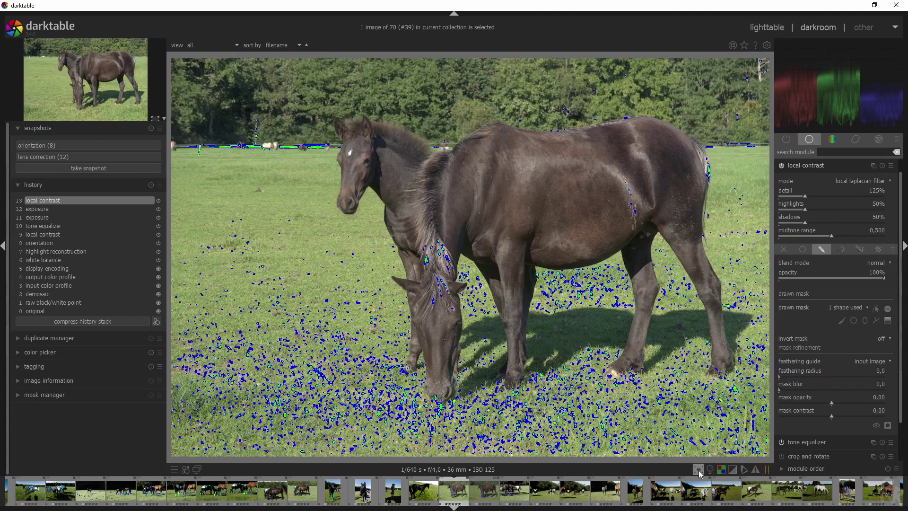
click(699, 470)
click(711, 469)
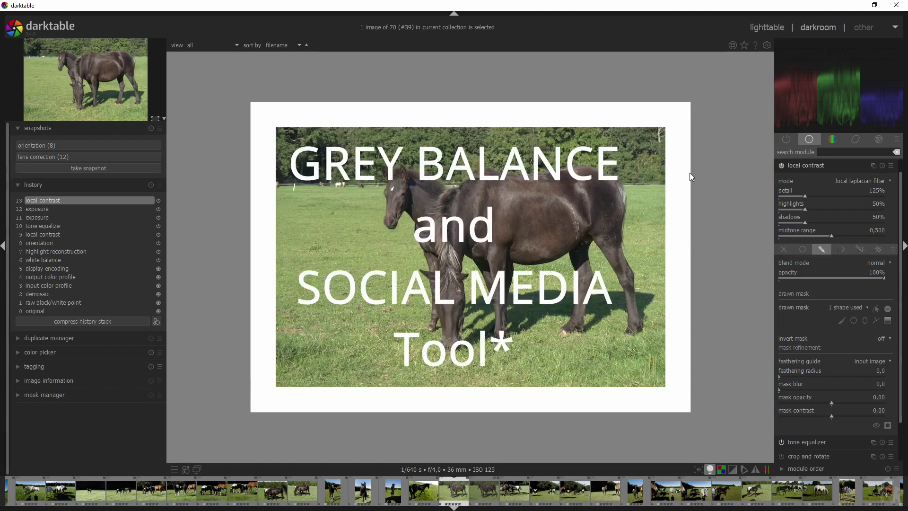
click(710, 470)
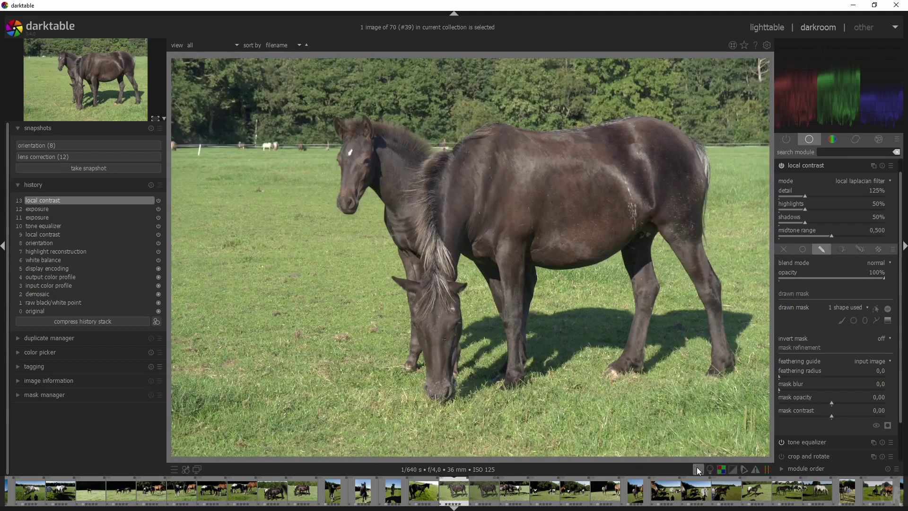
Compare the photo with and without the clipping indication, leaving the indication switched on.
click(734, 469)
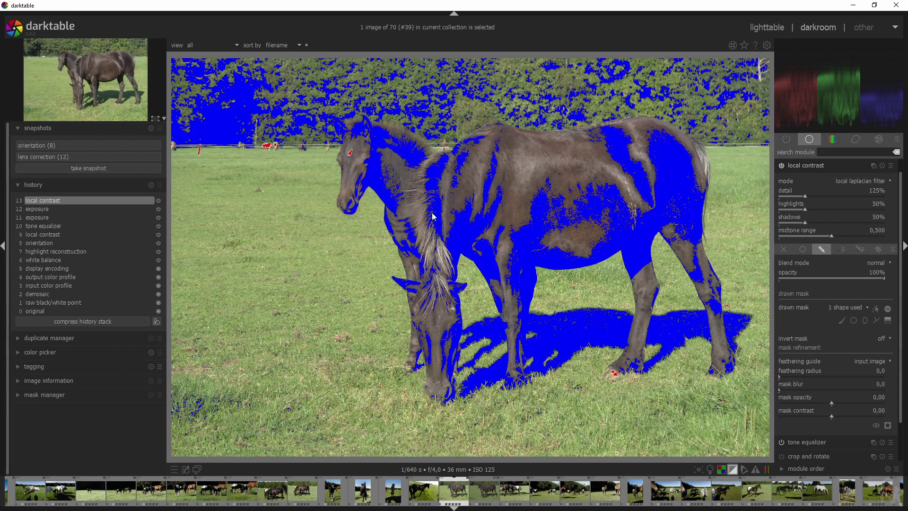
click(734, 469)
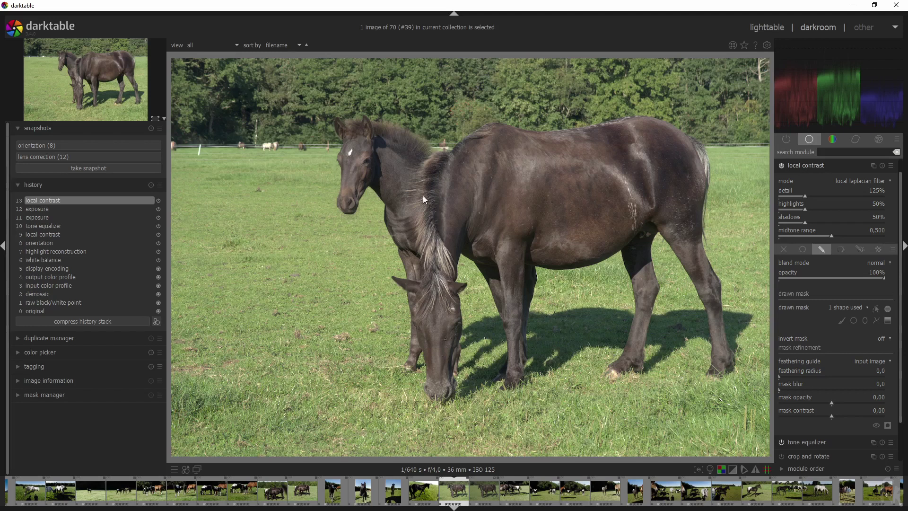
click(733, 469)
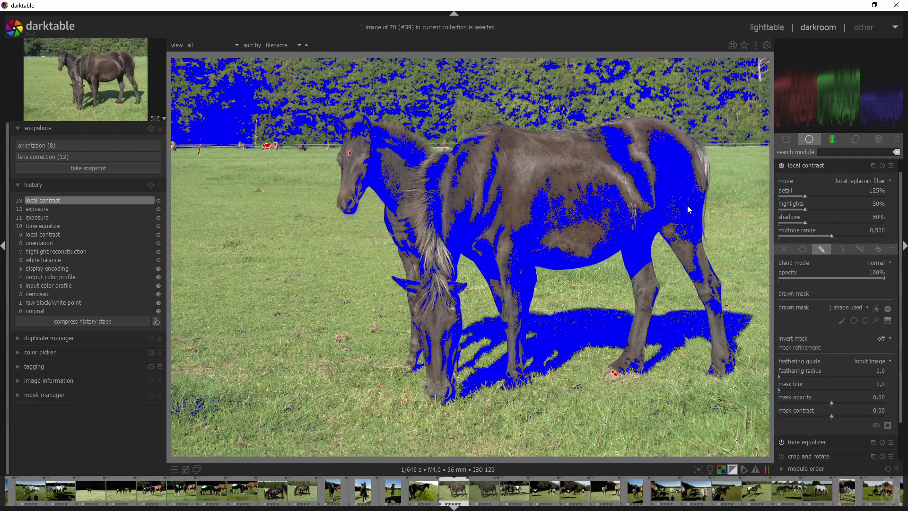
Find the tone curve by searching for "tone", enable it and raise the curve's black point to about 23.7.
click(827, 150)
text(tone)
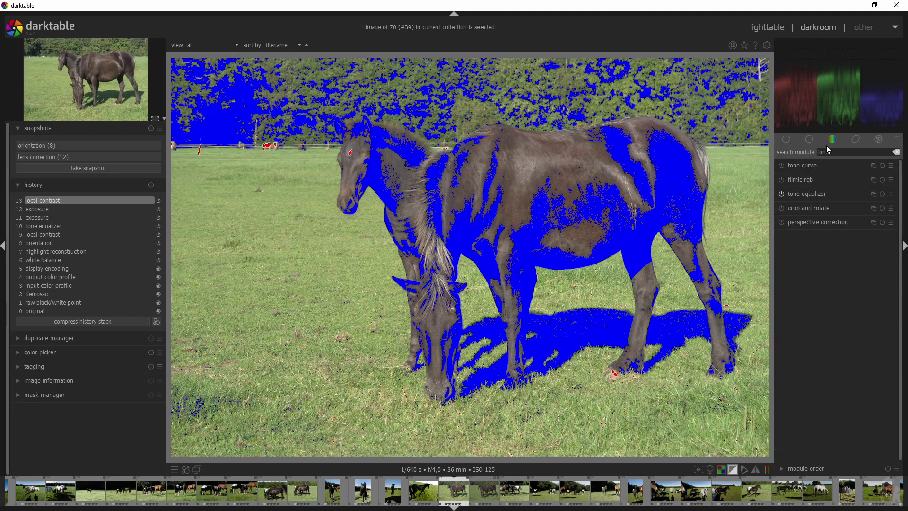
click(799, 165)
click(781, 167)
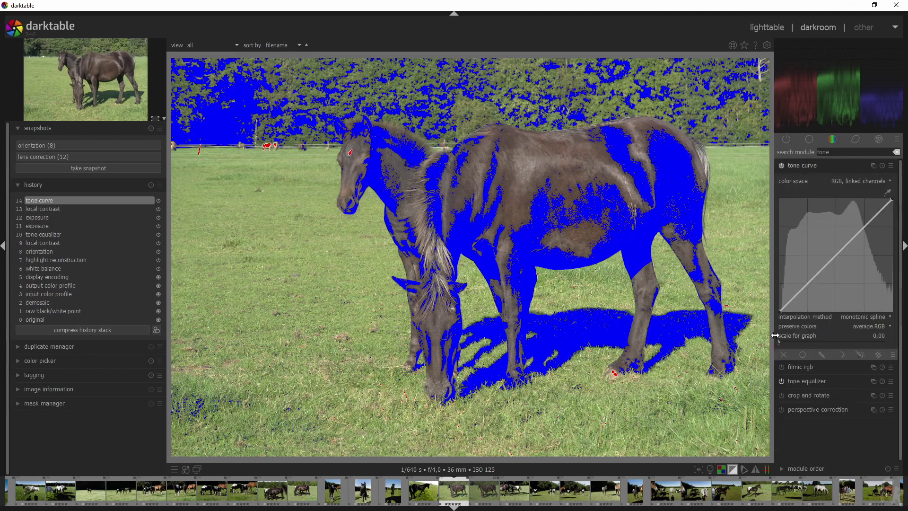
drag(779, 311, 781, 284)
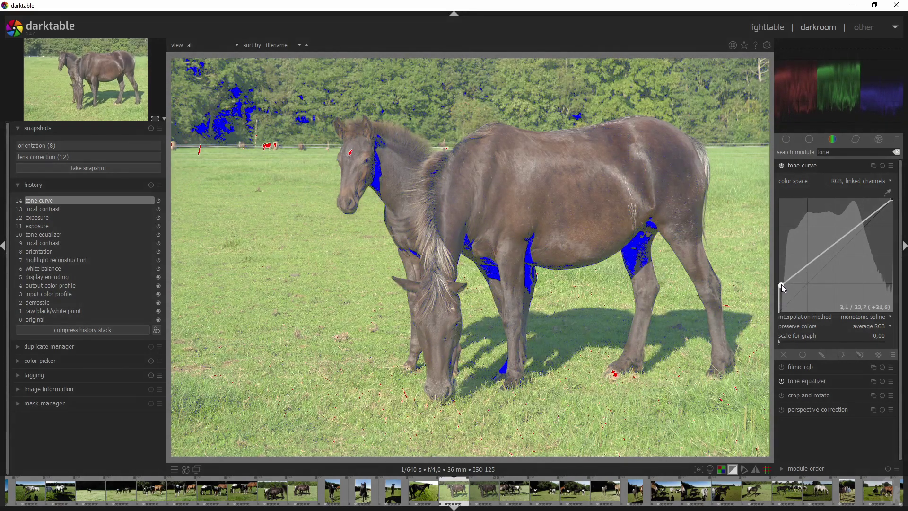
click(803, 167)
Switch off the clipping indication, then revert the photo to the orientation history step and compress the history stack.
click(732, 469)
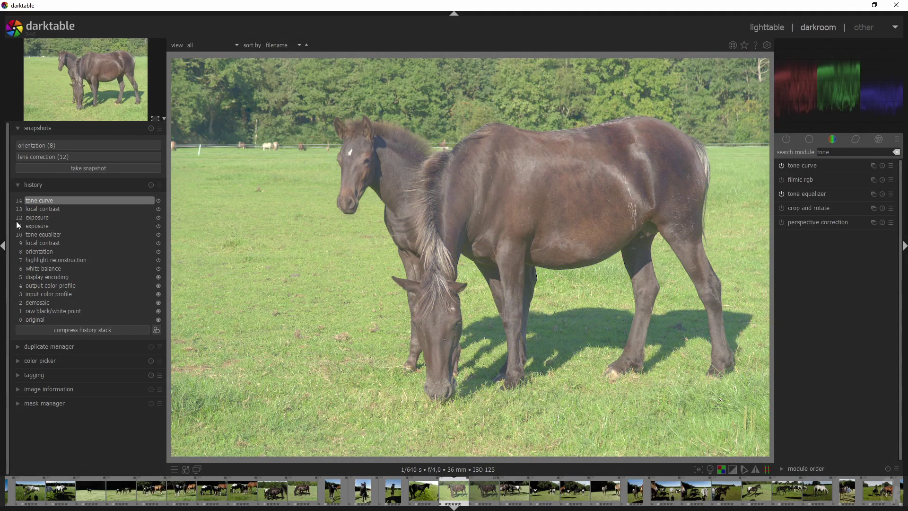
click(56, 252)
click(97, 331)
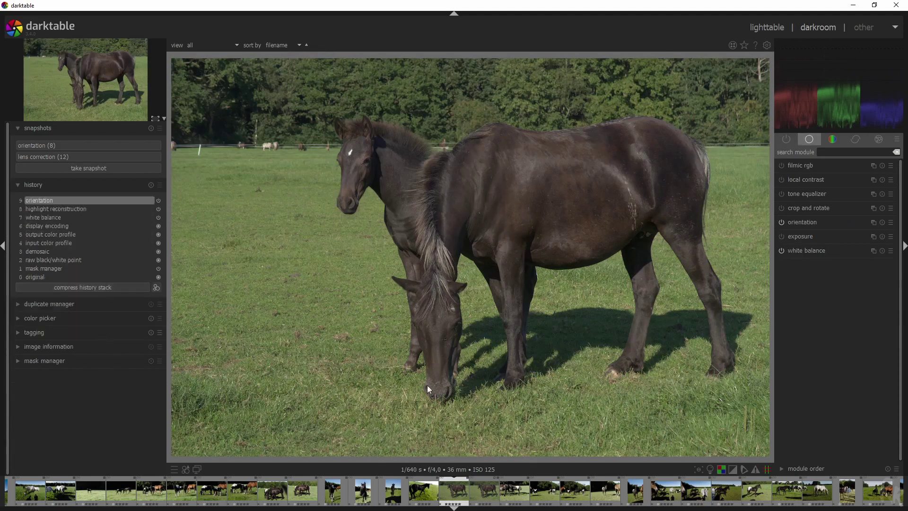
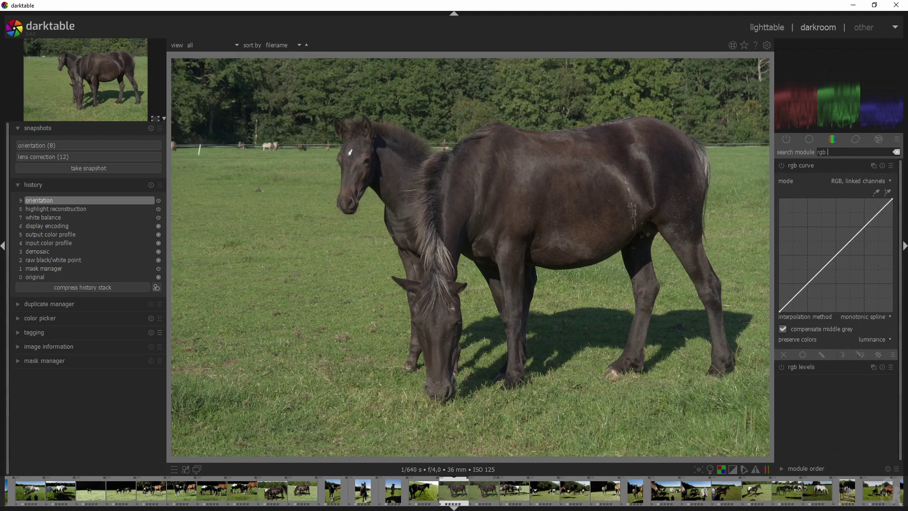
Collapse rgb curve and look through the modules in the base, color, correct and effect groups, collapsing any expanded ones.
click(803, 165)
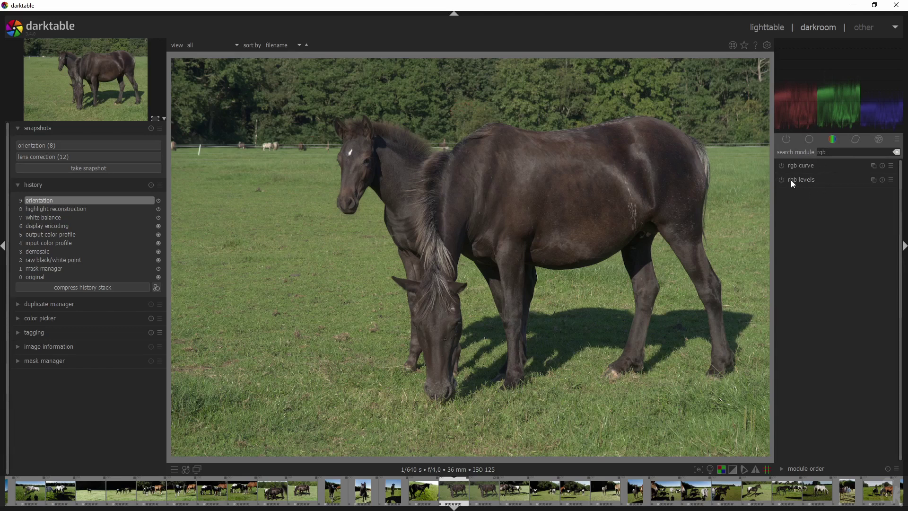
click(809, 139)
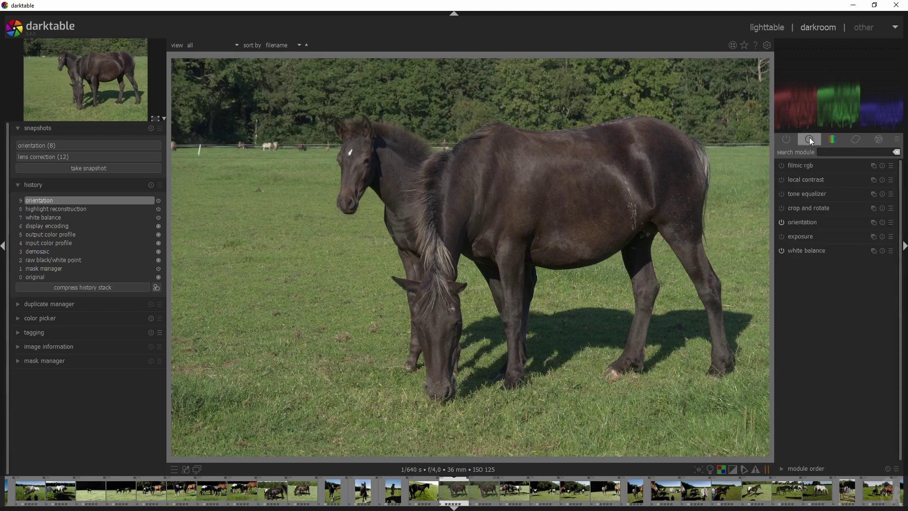
click(833, 139)
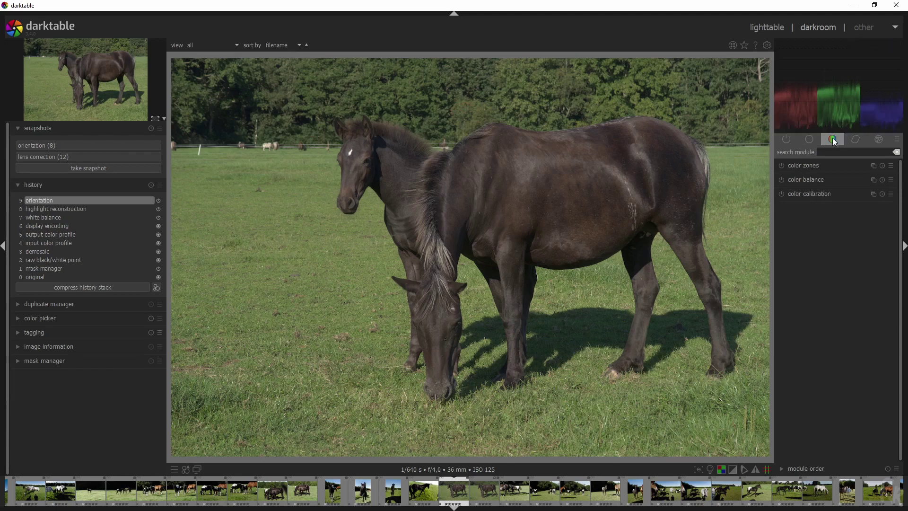
click(855, 139)
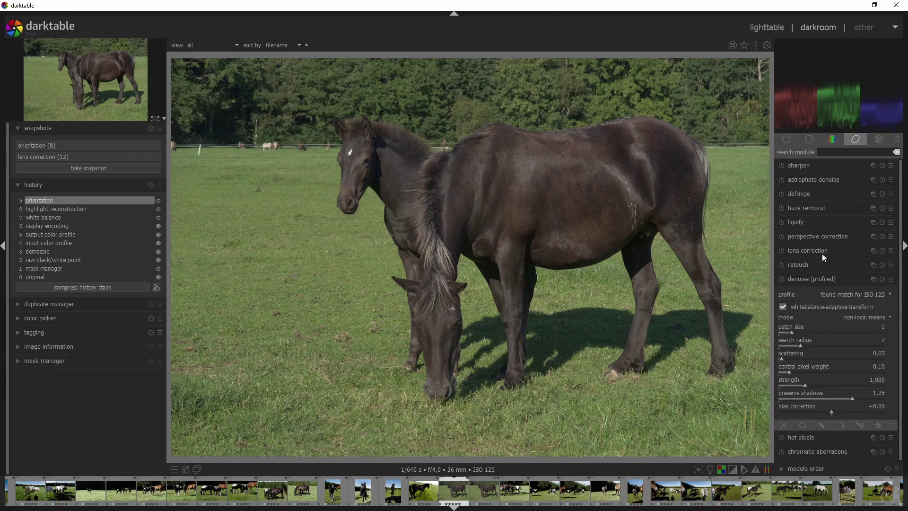
click(816, 279)
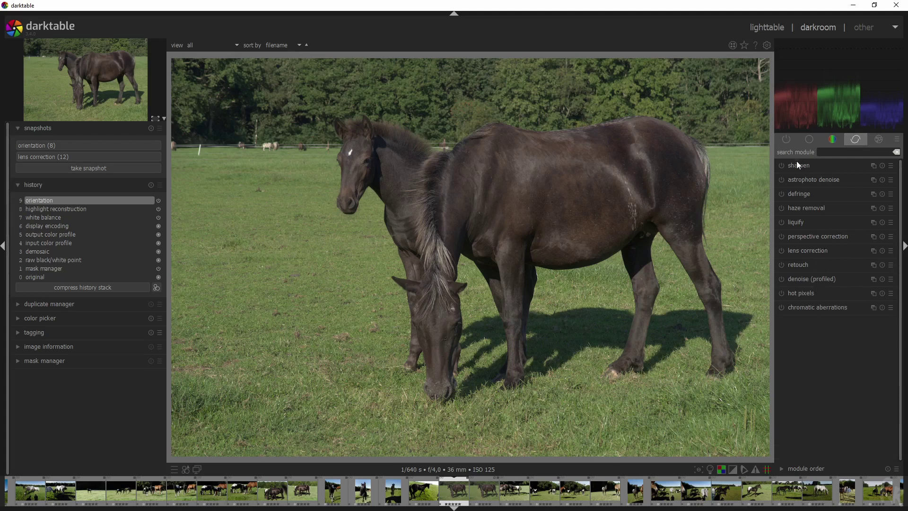
click(878, 139)
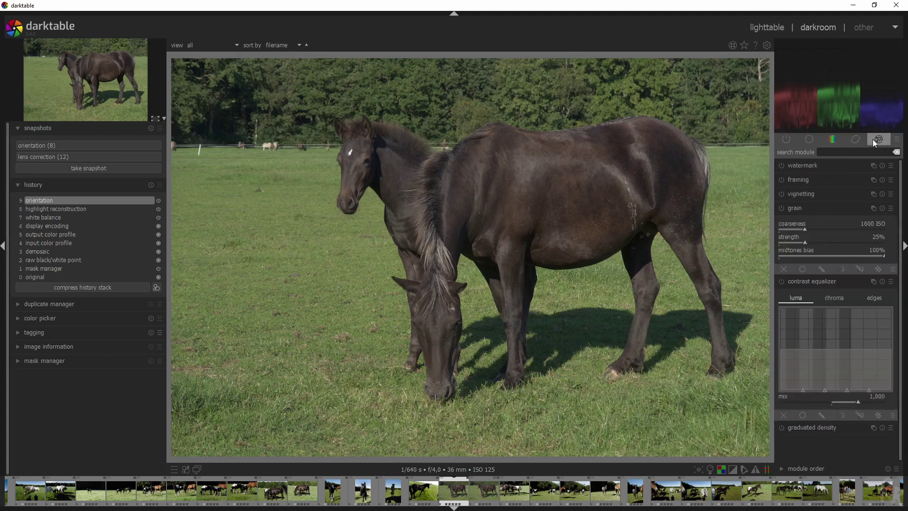
click(802, 208)
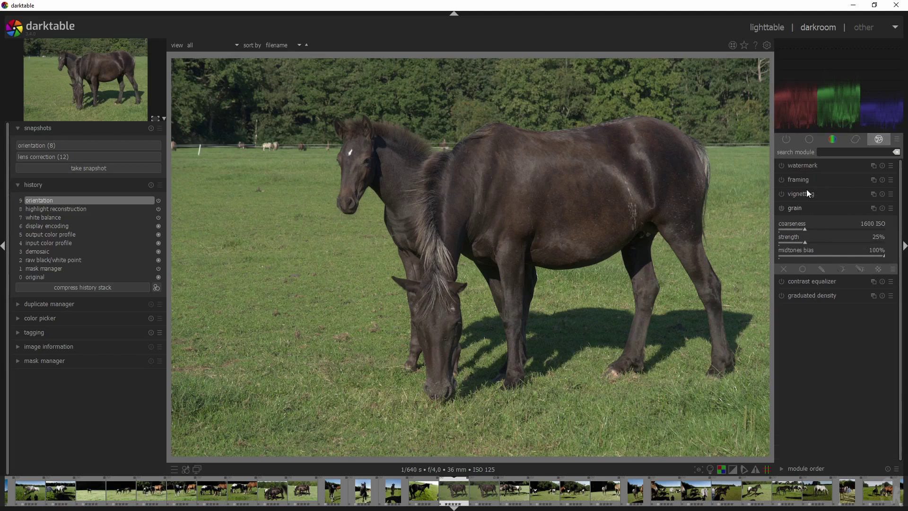
click(808, 210)
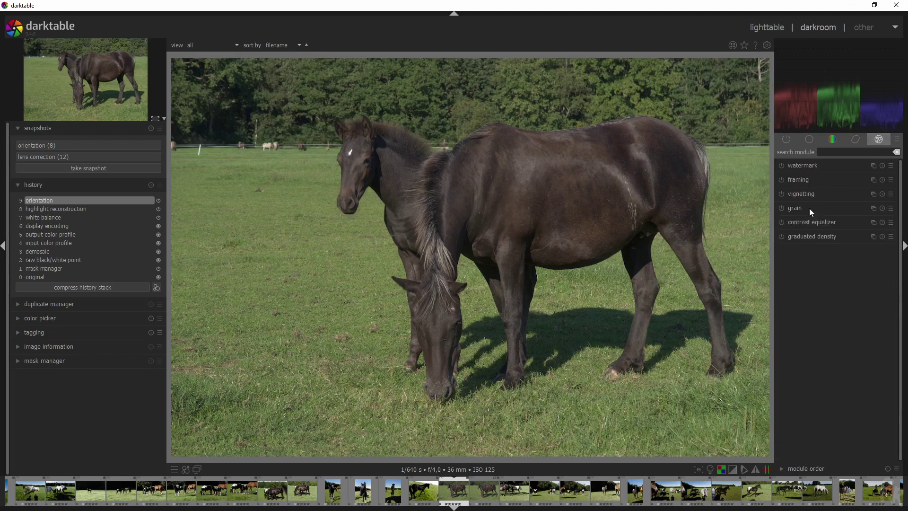
click(833, 138)
click(855, 140)
click(805, 140)
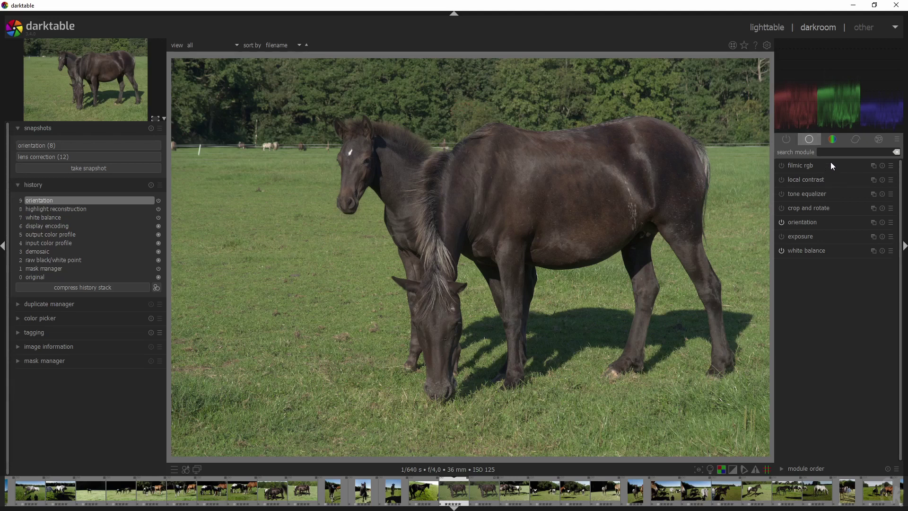
Search the modules for "contrast", view the color balance settings, and clear the search.
text(contrast)
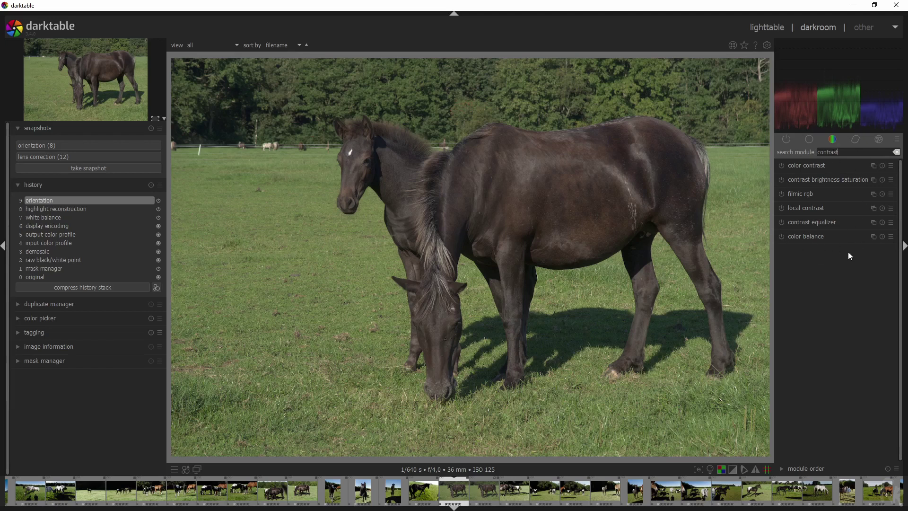
click(807, 236)
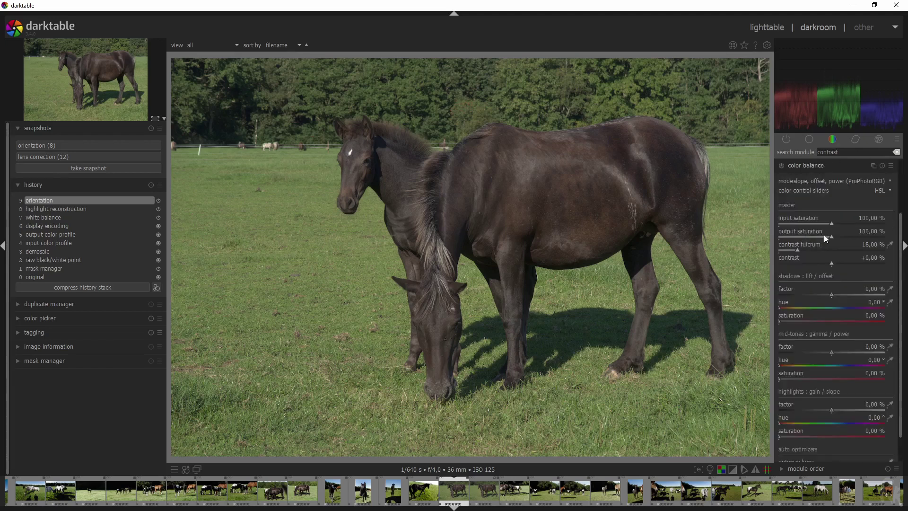
click(813, 167)
click(896, 152)
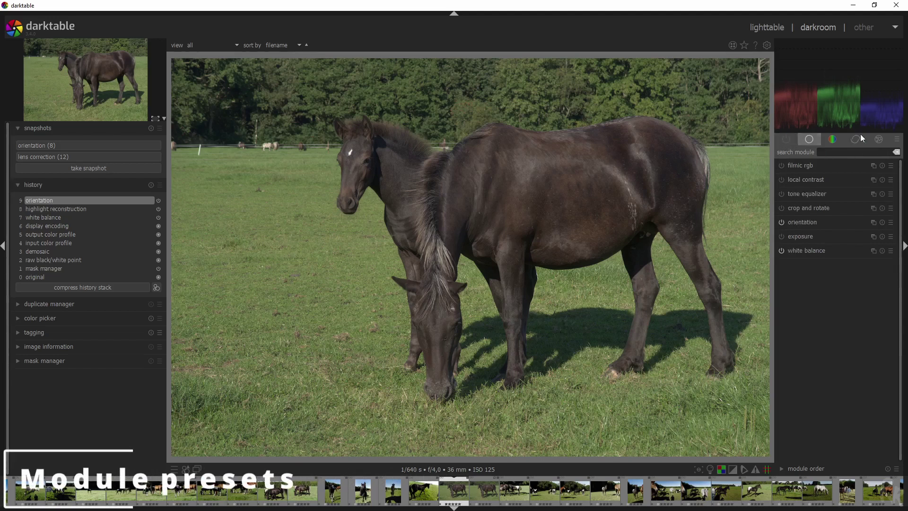
Open the module layout manager and duplicate the "workflow: scene-referred" preset.
click(898, 142)
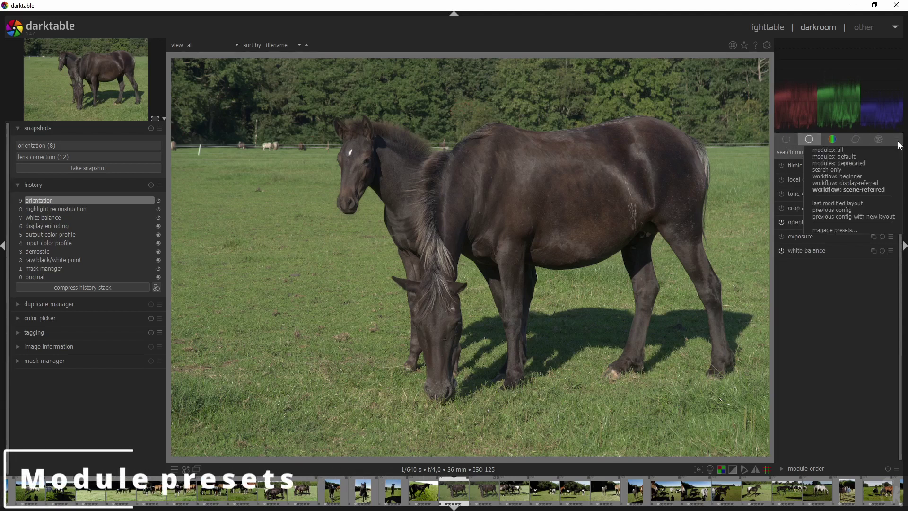
click(835, 230)
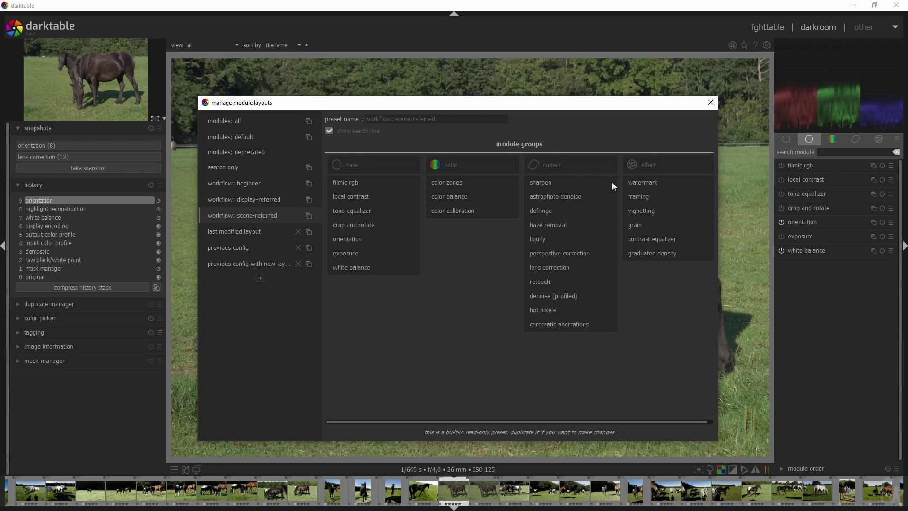
click(308, 216)
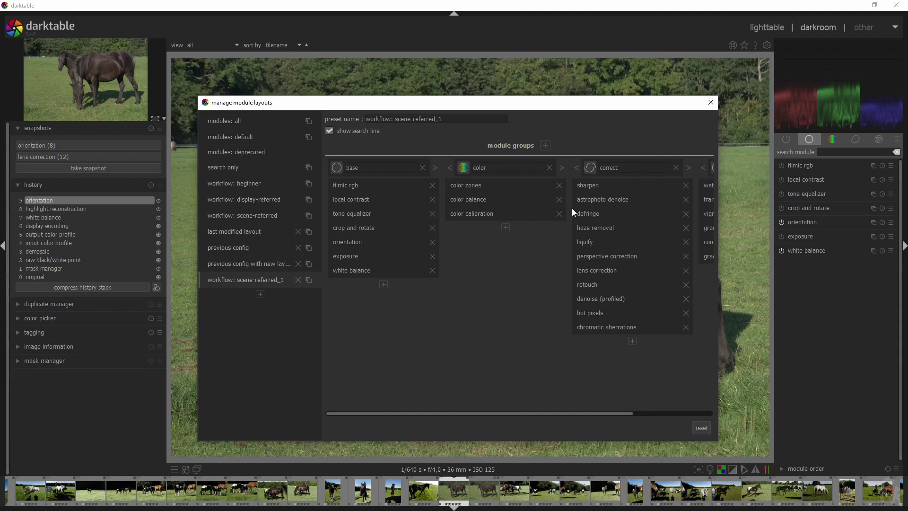
Add a module group named Favorites to the duplicated layout and give it the favorites icon.
click(545, 145)
scroll(516, 409, right, 3)
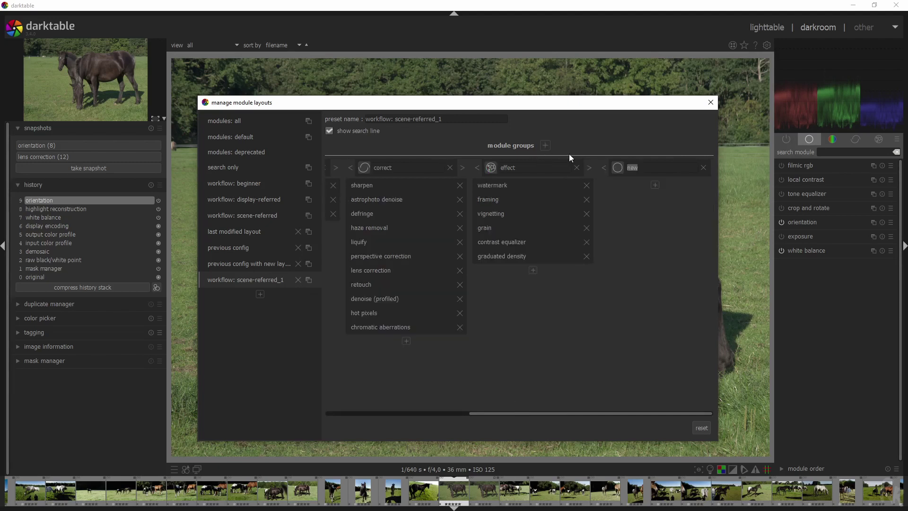
text(Favorites)
click(618, 168)
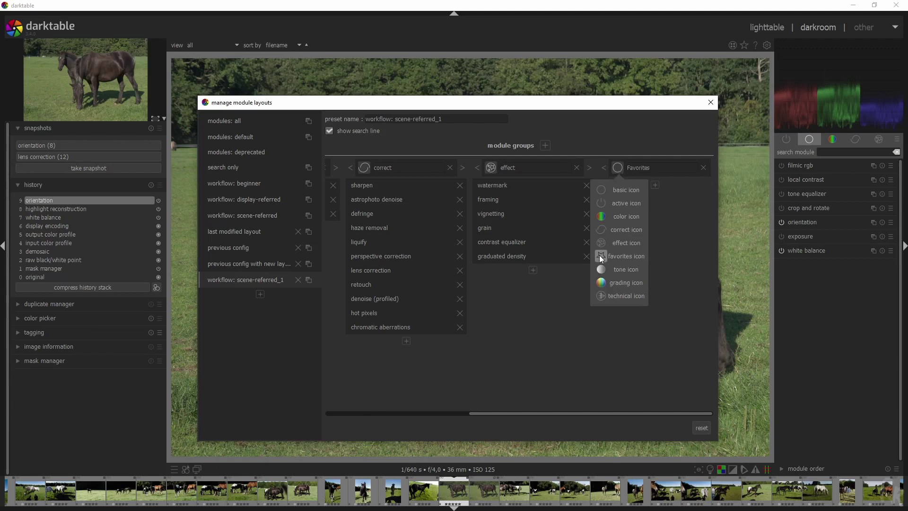
click(600, 254)
Move the Favorites group ahead of all other module groups and close the layout manager.
click(603, 170)
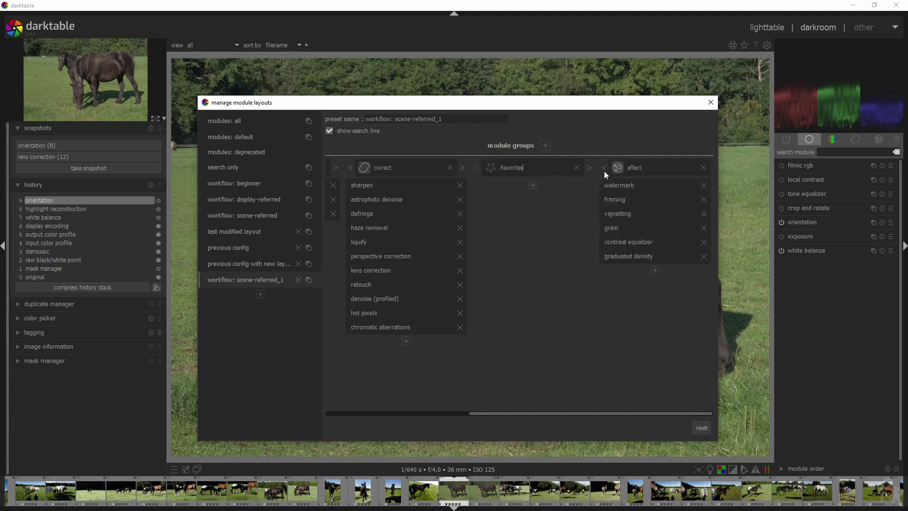
click(477, 167)
click(576, 168)
click(449, 168)
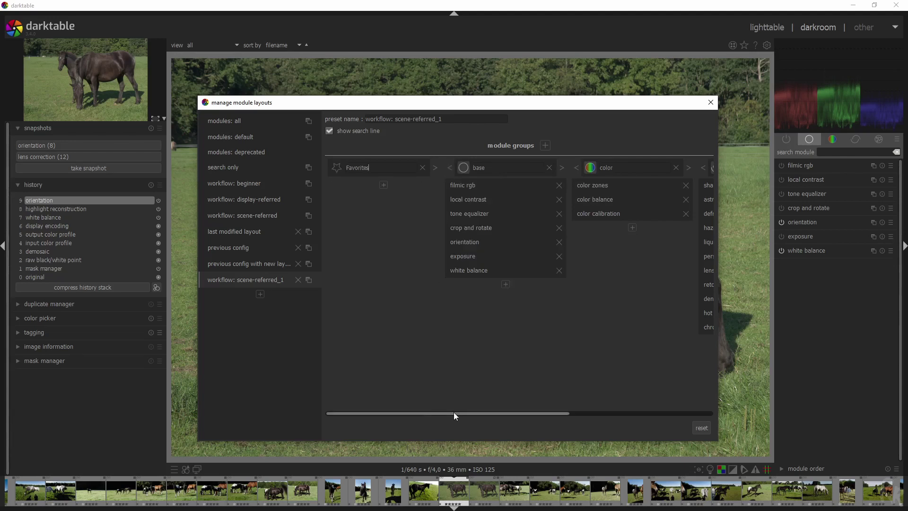
click(711, 102)
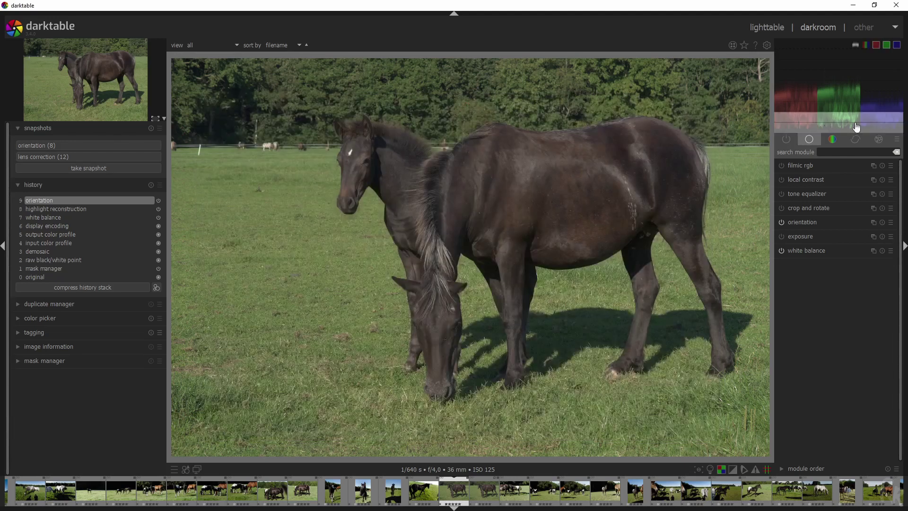
Switch to the "workflow: scene-referred_1" layout and add color contrast and color balance to its Favorites group.
click(898, 139)
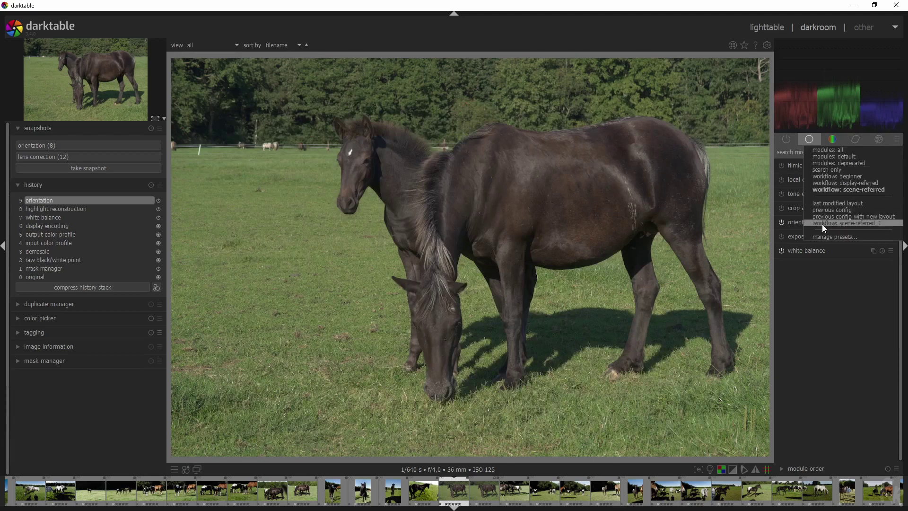
click(861, 223)
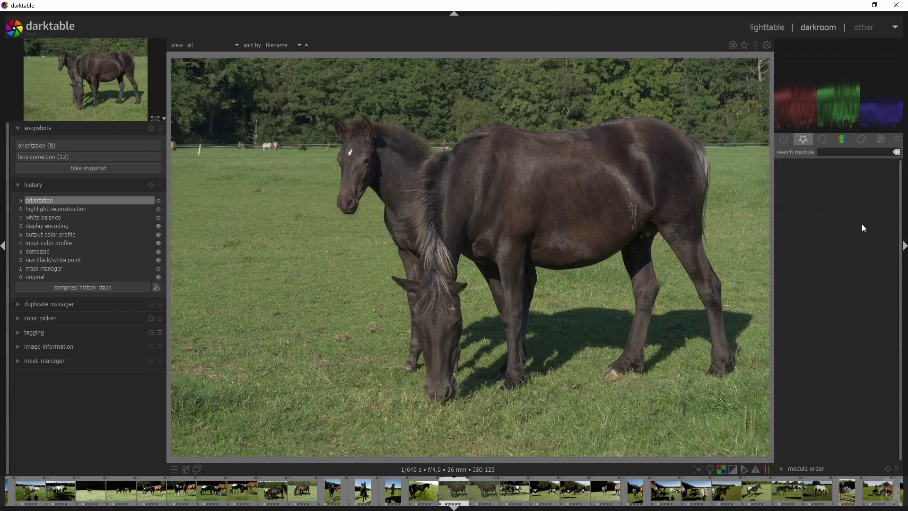
click(804, 140)
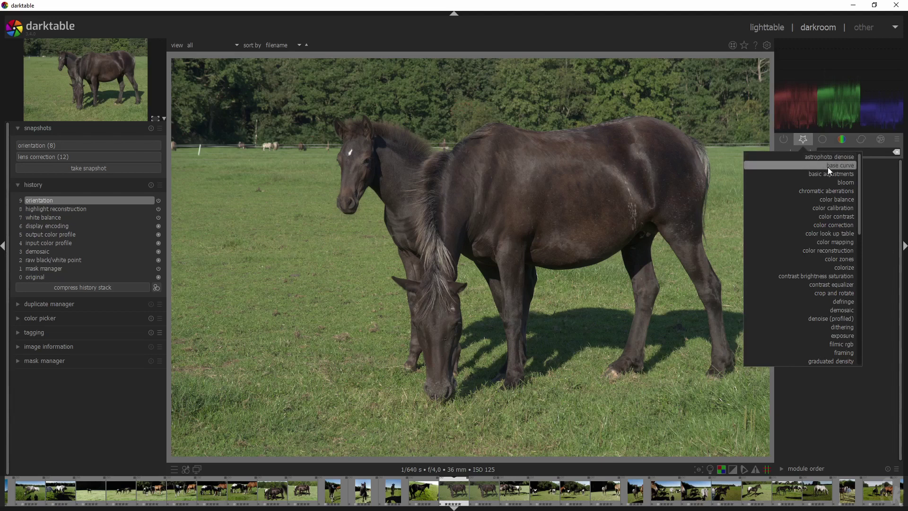
click(833, 217)
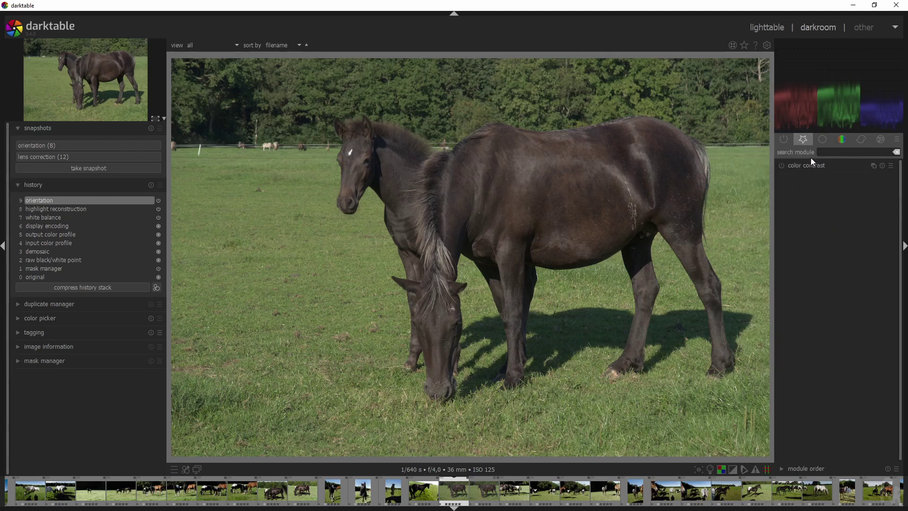
click(803, 140)
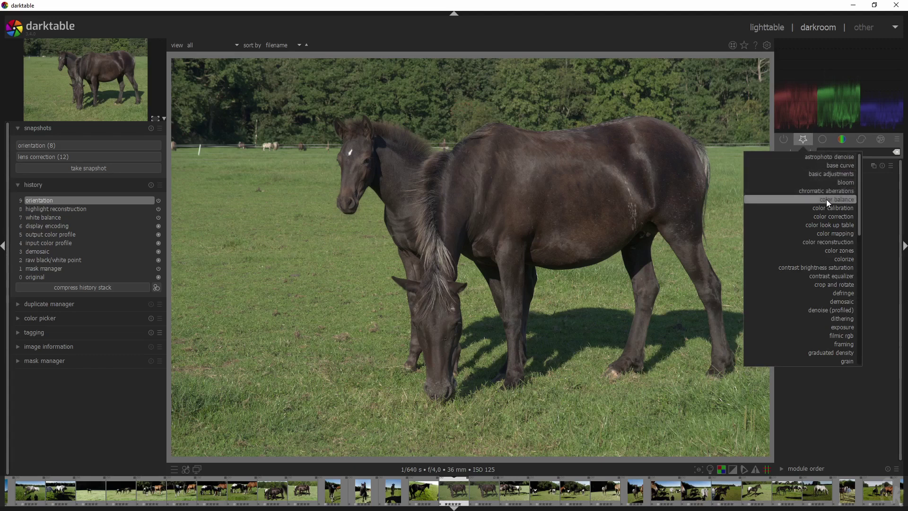
click(827, 200)
Browse the list of further modules that can be added to Favorites, closing it without adding any.
click(803, 140)
scroll(818, 253, down, 3)
click(805, 140)
click(803, 140)
scroll(828, 198, down, 5)
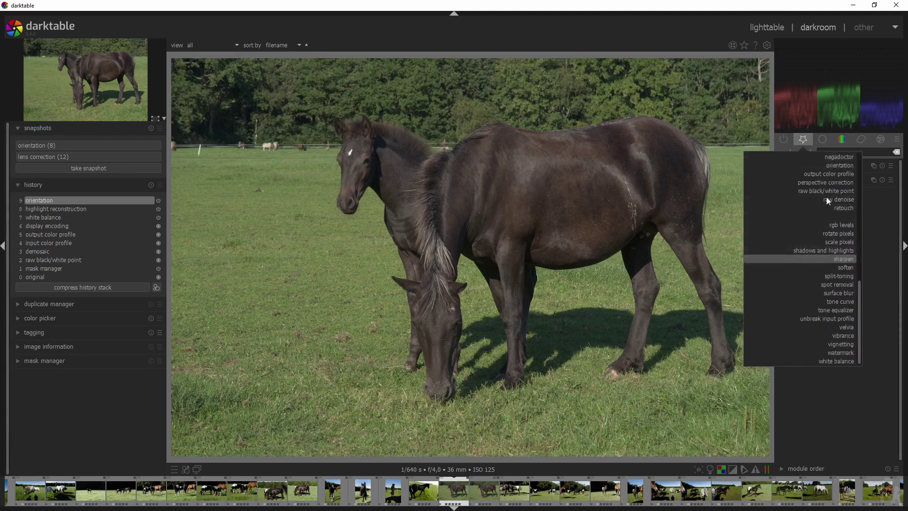
scroll(846, 258, up, 1)
click(768, 83)
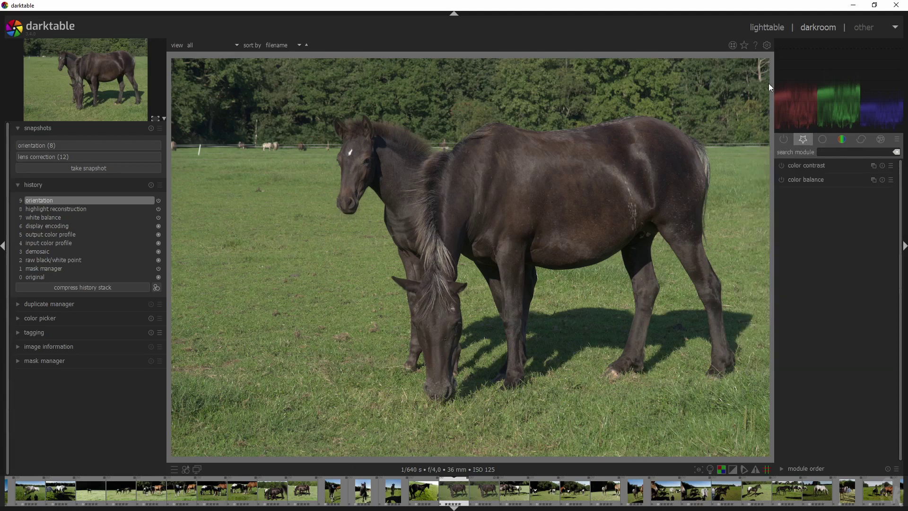
Visit the base, color, correct and effect groups, return to Favorites and view its list of addable modules again.
click(820, 139)
click(843, 139)
click(861, 139)
click(880, 139)
click(804, 140)
right_click(806, 140)
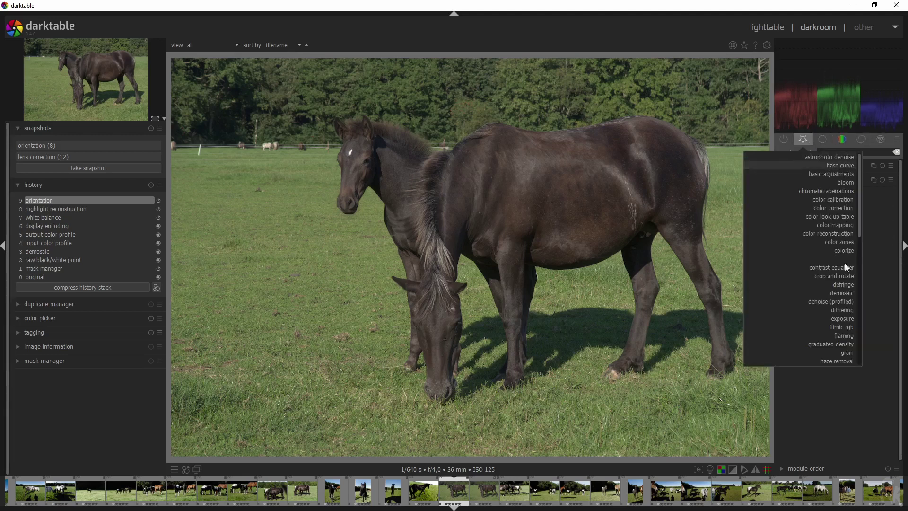
click(874, 240)
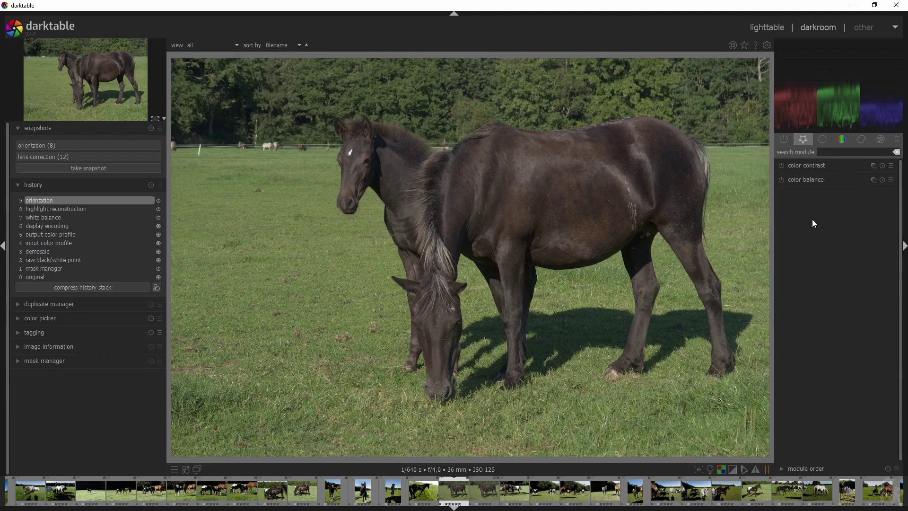
Review the last modified layout in the module layout manager and close the manager.
click(897, 140)
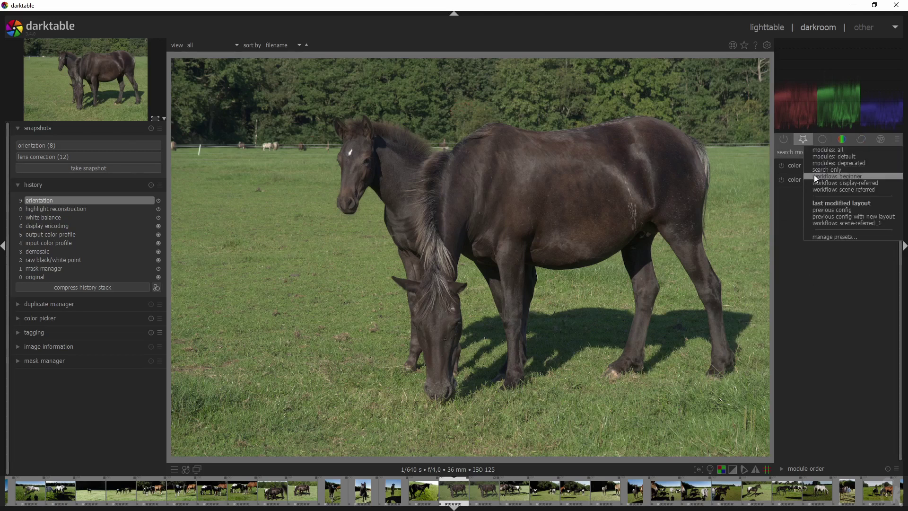
click(833, 237)
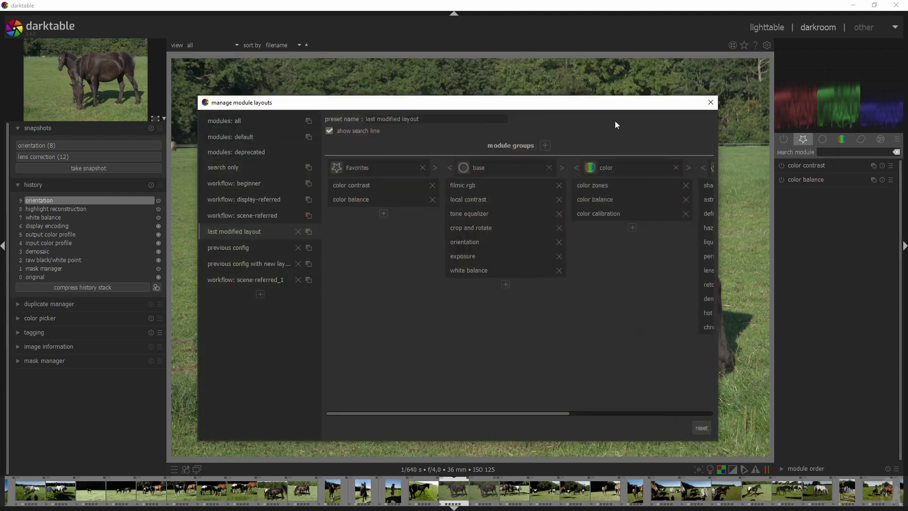
key(Escape)
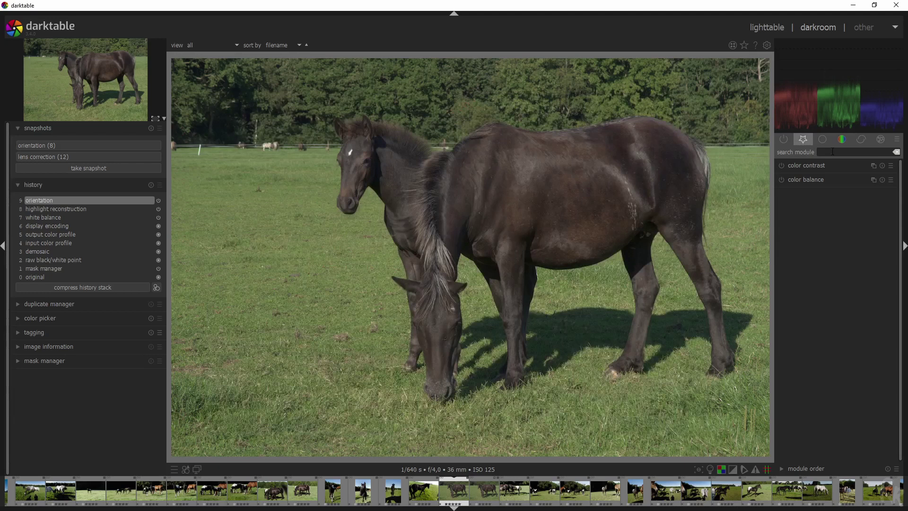
Find the exposure module by searching for "exposure" and enable it.
click(829, 150)
text(exposure)
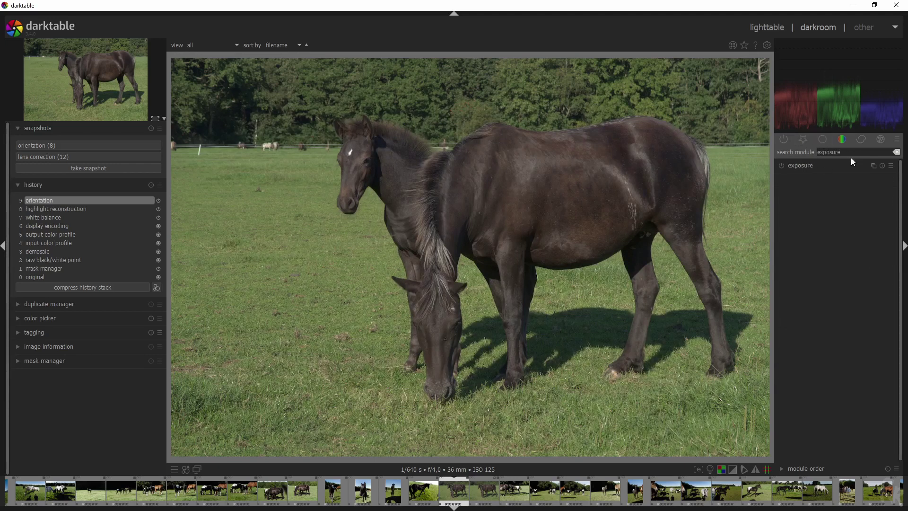
click(781, 165)
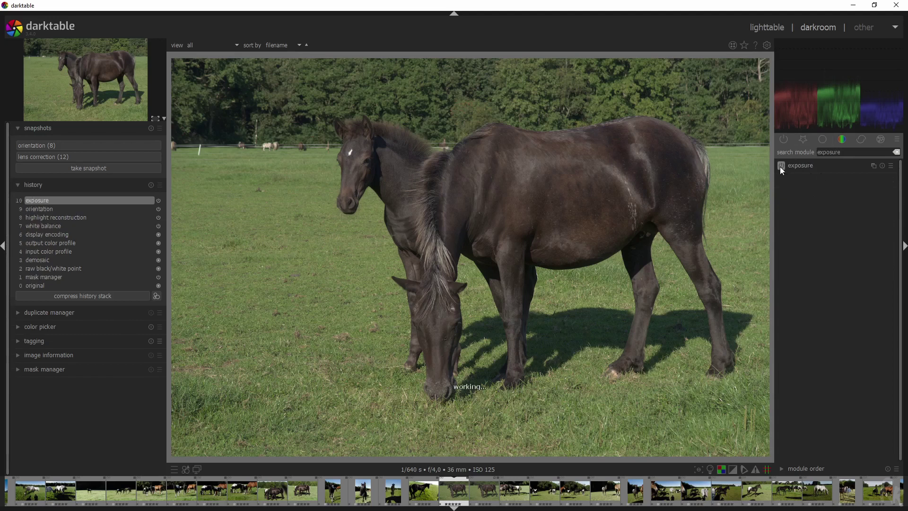
Replace the module search text with "color" to list the color-related modules.
drag(855, 153, 766, 152)
text(color)
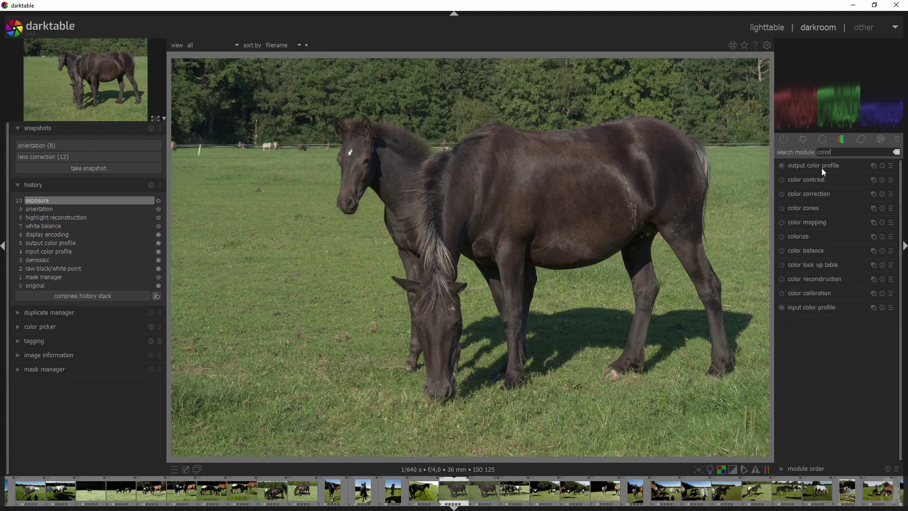
Enable the color zones module, try raising and resetting its saturation curve in the red-orange range, and return to the Favorites group.
click(800, 208)
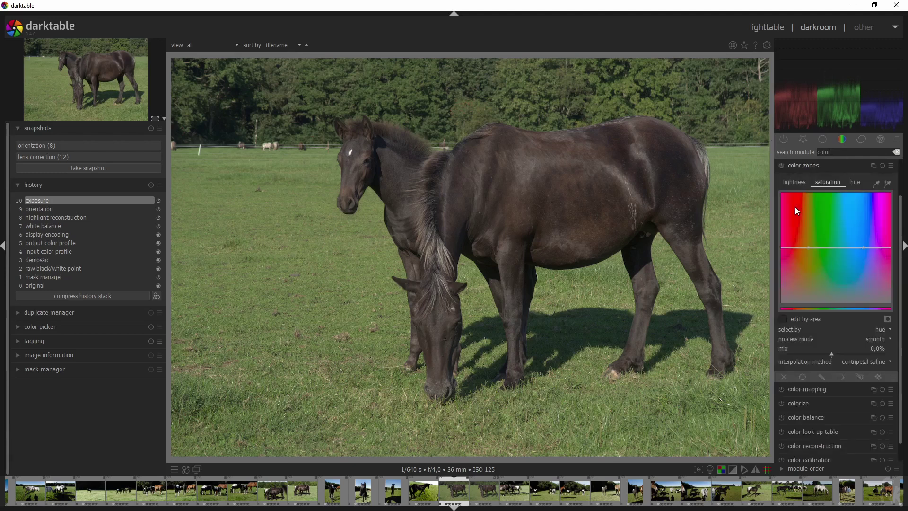
click(781, 166)
drag(814, 245, 800, 216)
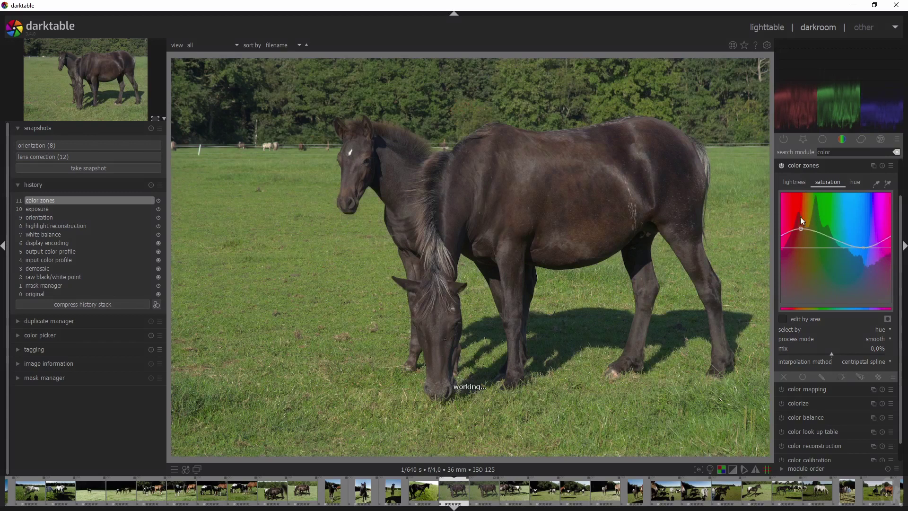
double_click(797, 220)
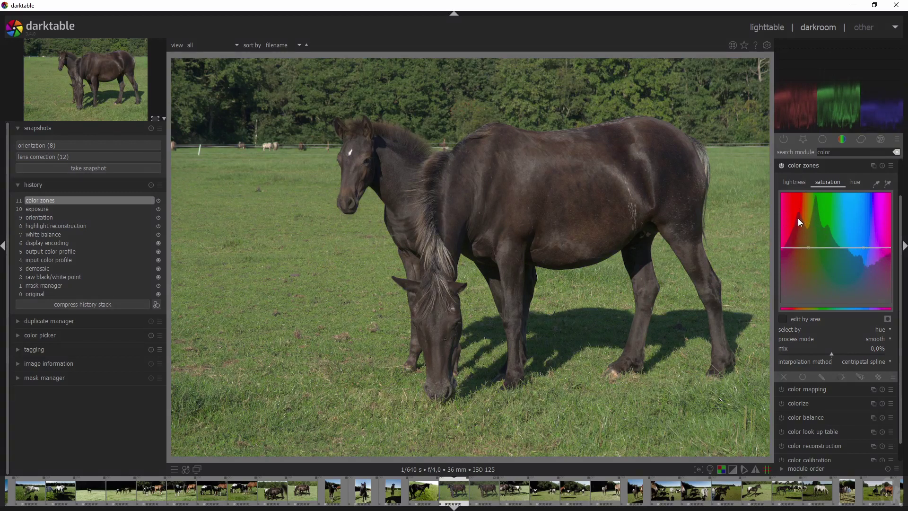
click(802, 139)
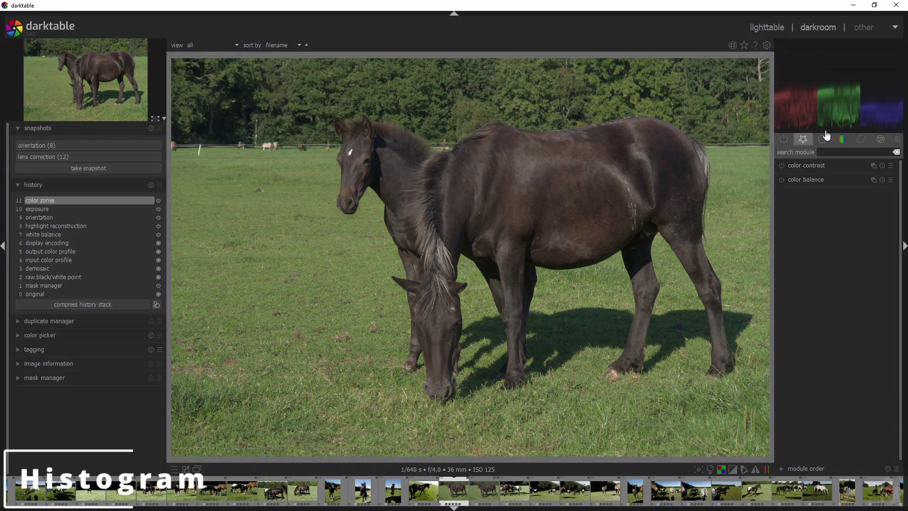
Switch the scope between RGB parade and histogram, leaving the histogram shown, and toggle its scale mode back and forth.
mouse_move(875, 114)
click(854, 44)
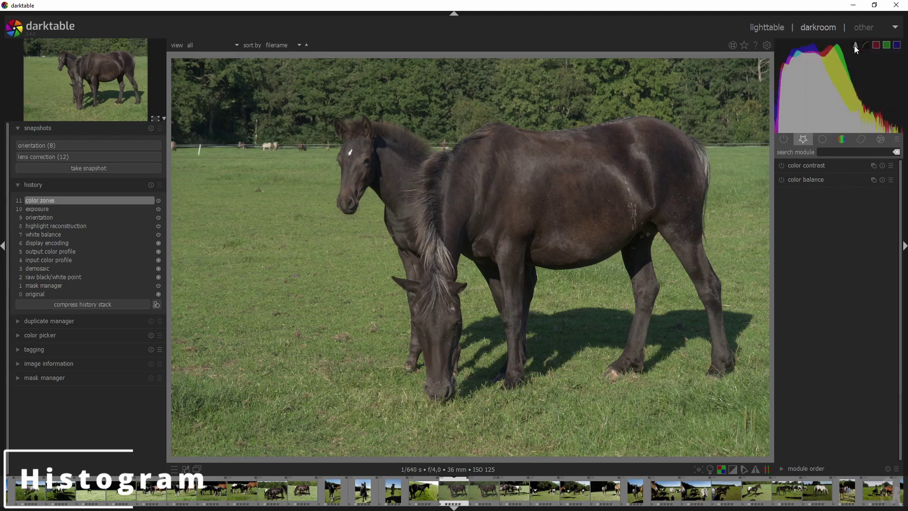
click(855, 45)
click(855, 45)
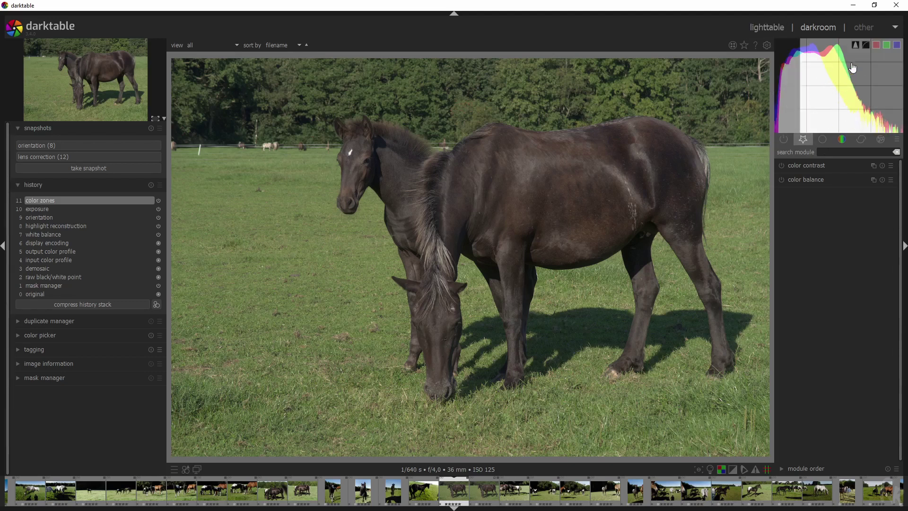
click(856, 44)
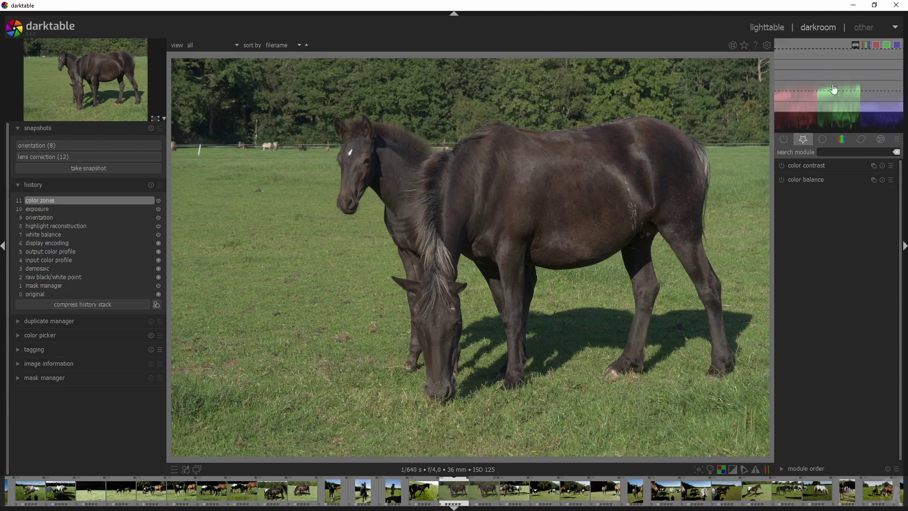
click(854, 45)
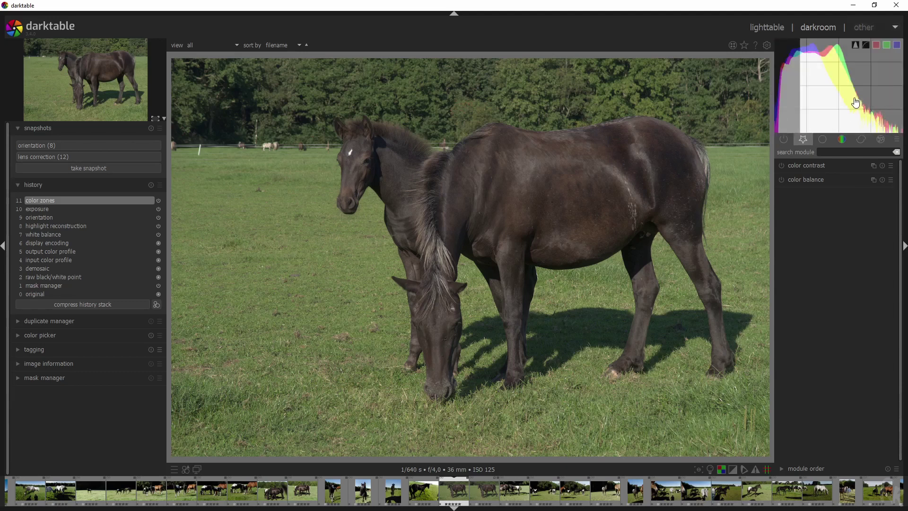
click(866, 44)
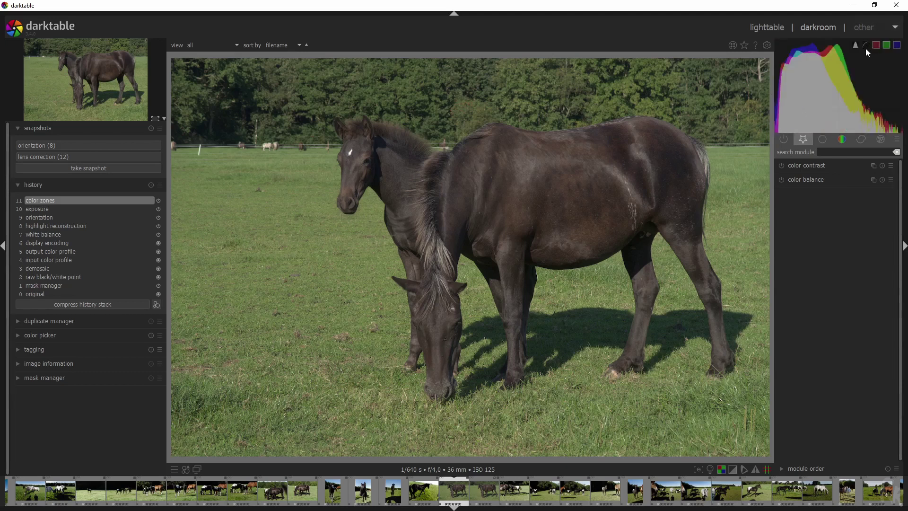
click(866, 45)
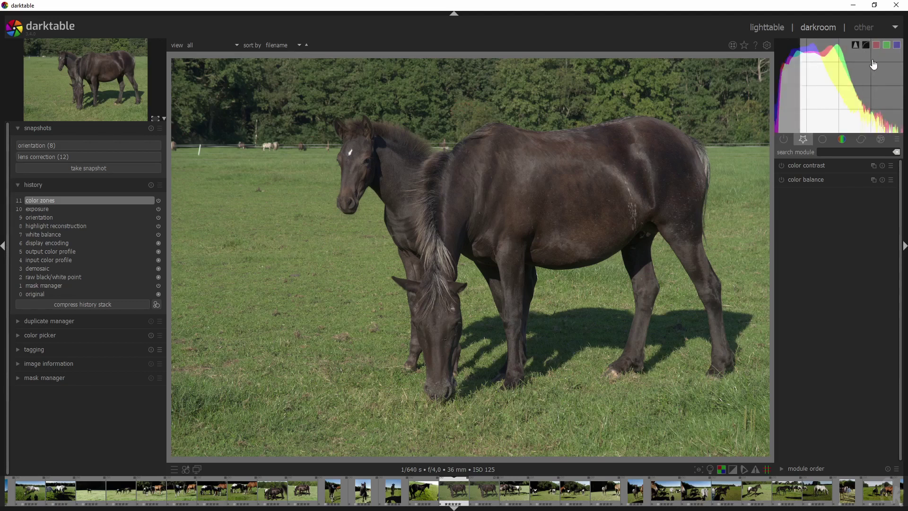
Hide the histogram's red, green and blue channels one by one and show all three again.
click(876, 46)
click(887, 45)
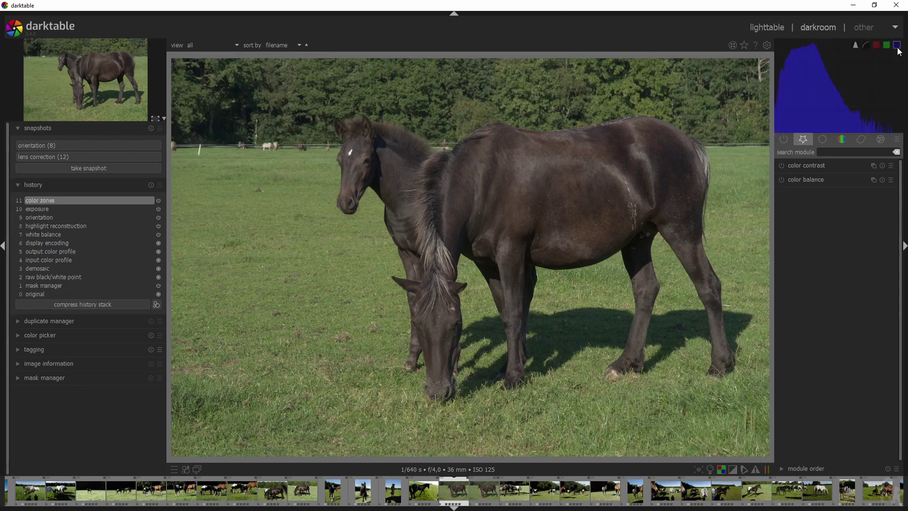
click(895, 45)
click(893, 47)
click(886, 46)
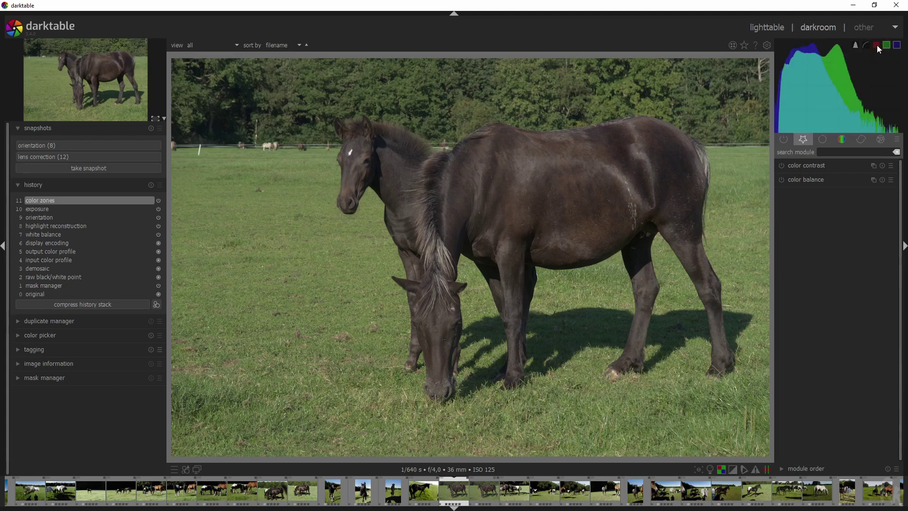
click(876, 45)
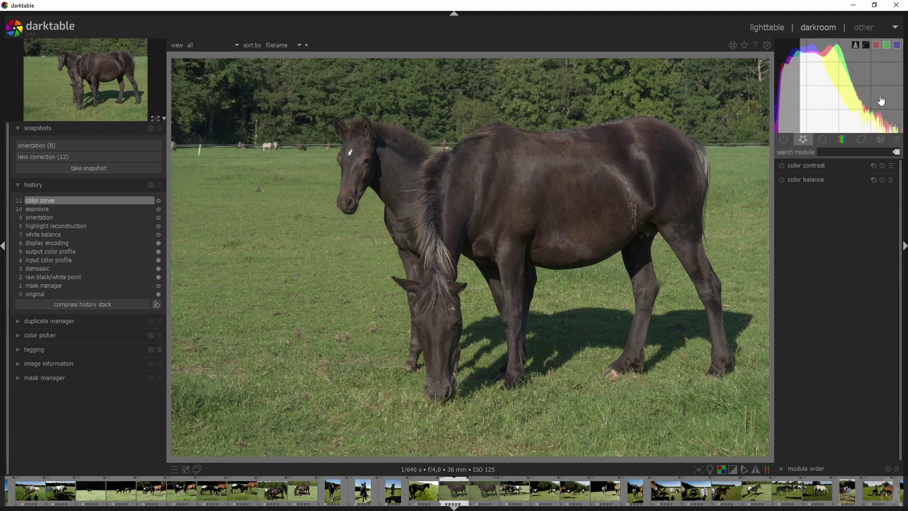